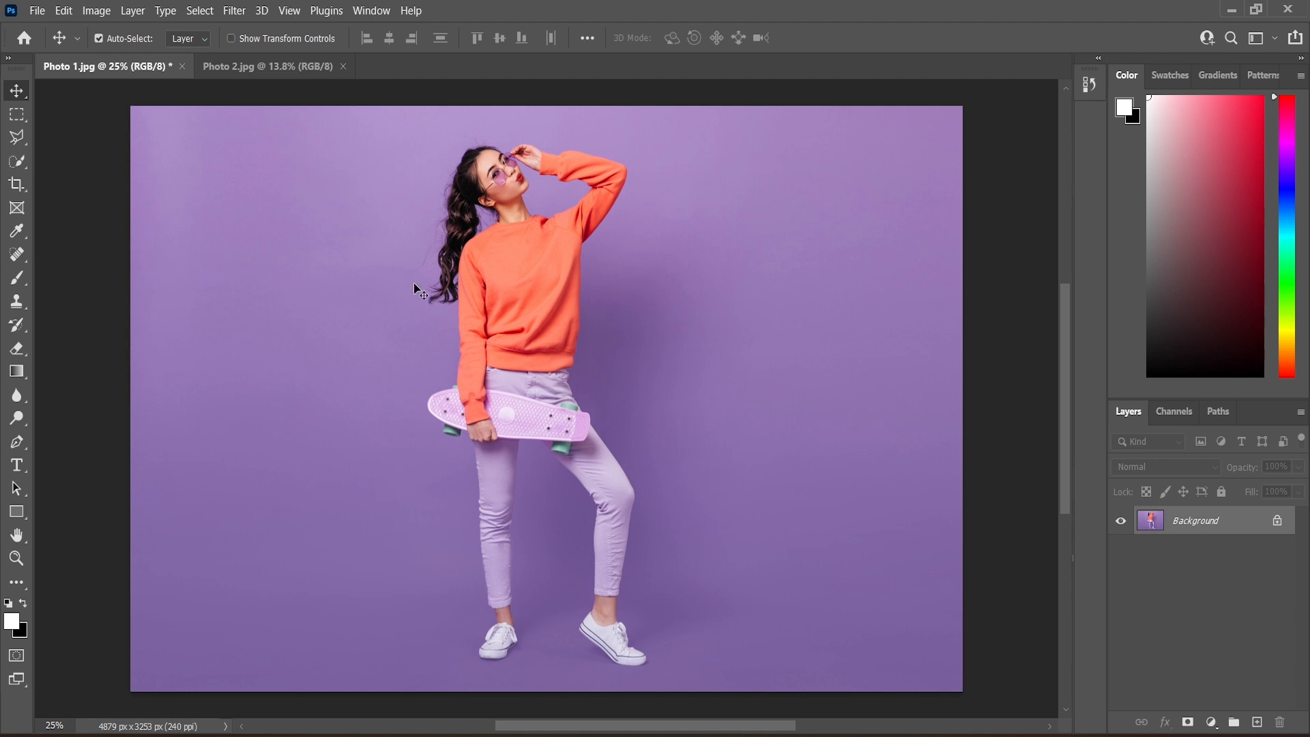
Select the orange sweater with the Quick Selection tool, subtracting the face and hair from the selection.
{"action": "left_click", "coordinate": [26, 157]}
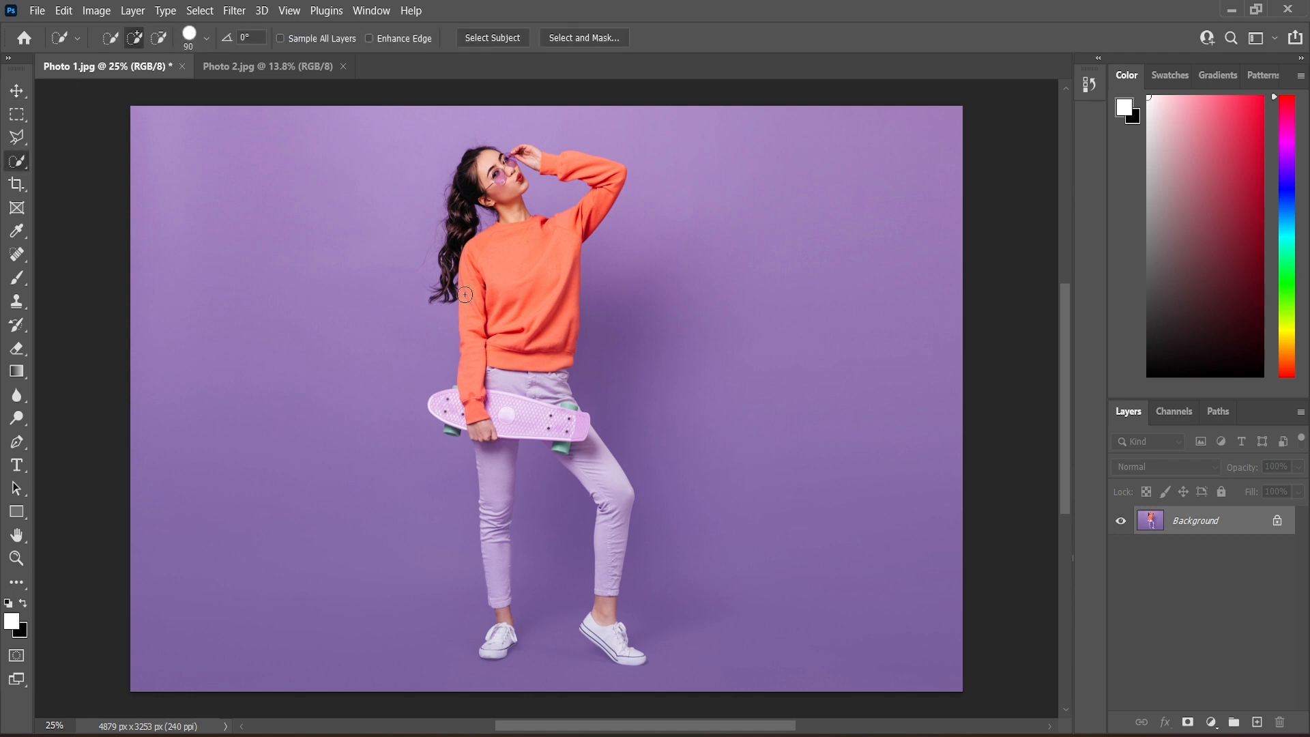
{"action": "mouse_move", "coordinate": [526, 266]}
{"action": "left_mouse_down"}
{"action": "mouse_move", "coordinate": [484, 321]}
{"action": "mouse_move", "coordinate": [496, 331]}
{"action": "mouse_move", "coordinate": [601, 207]}
{"action": "mouse_move", "coordinate": [546, 165]}
{"action": "mouse_move", "coordinate": [578, 173]}
{"action": "left_mouse_up"}
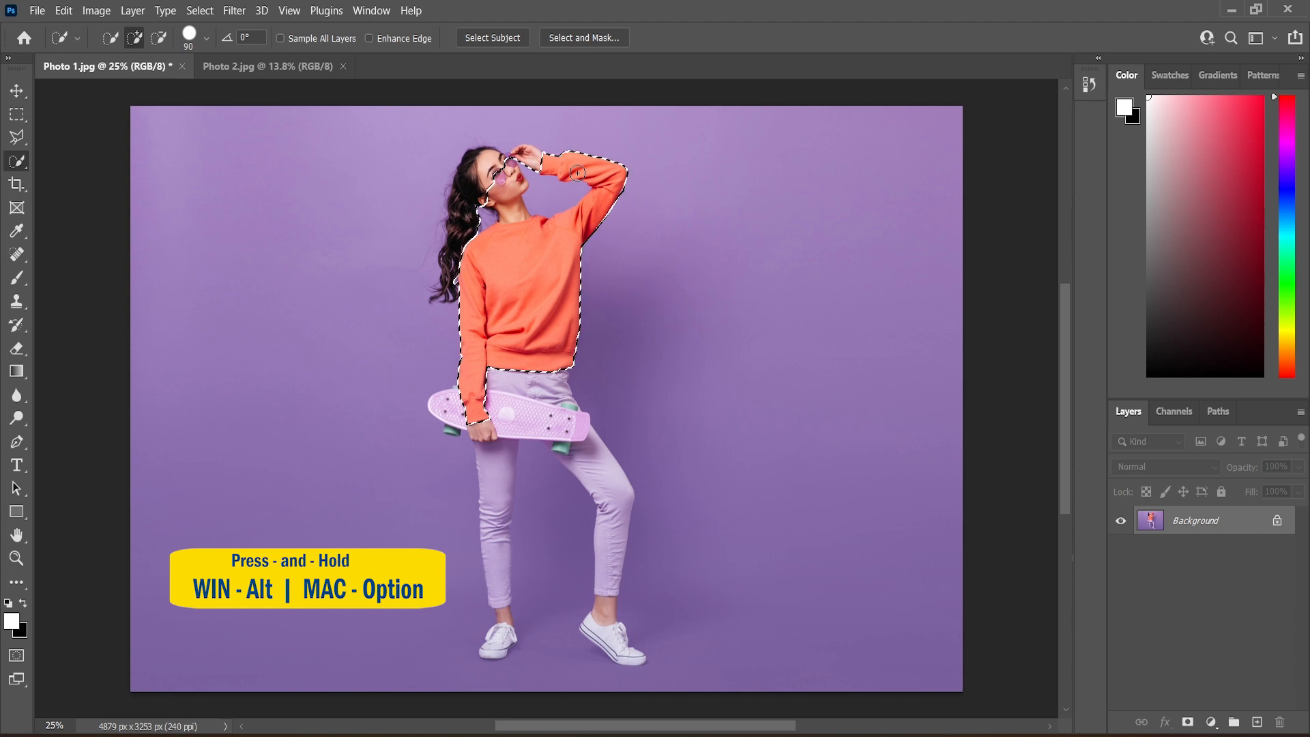
{"action": "mouse_move", "coordinate": [561, 192]}
{"action": "left_mouse_down", "text": "alt"}
{"action": "mouse_move", "coordinate": [505, 205]}
{"action": "mouse_move", "coordinate": [443, 274]}
{"action": "left_mouse_up", "text": "alt"}
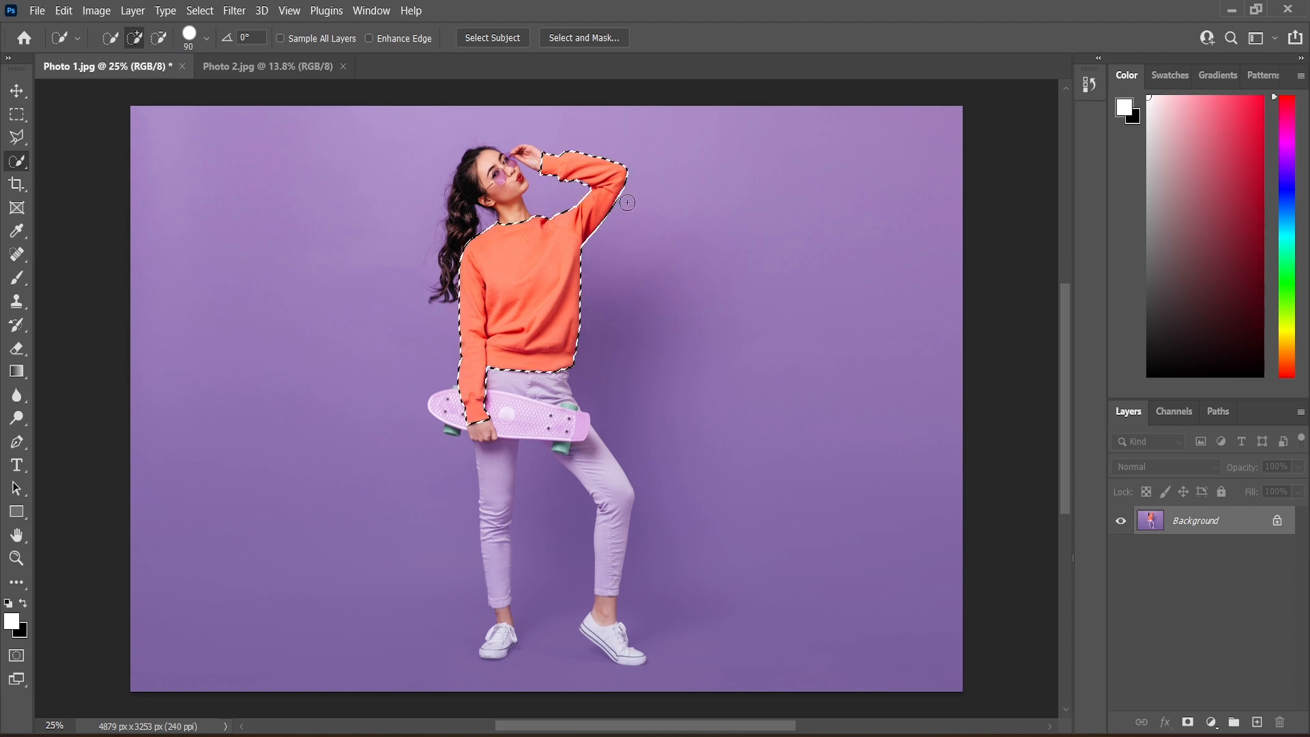
Add a Hue/Saturation adjustment layer to the selected sweater with Hue at +18.
{"action": "left_click", "coordinate": [1210, 723]}
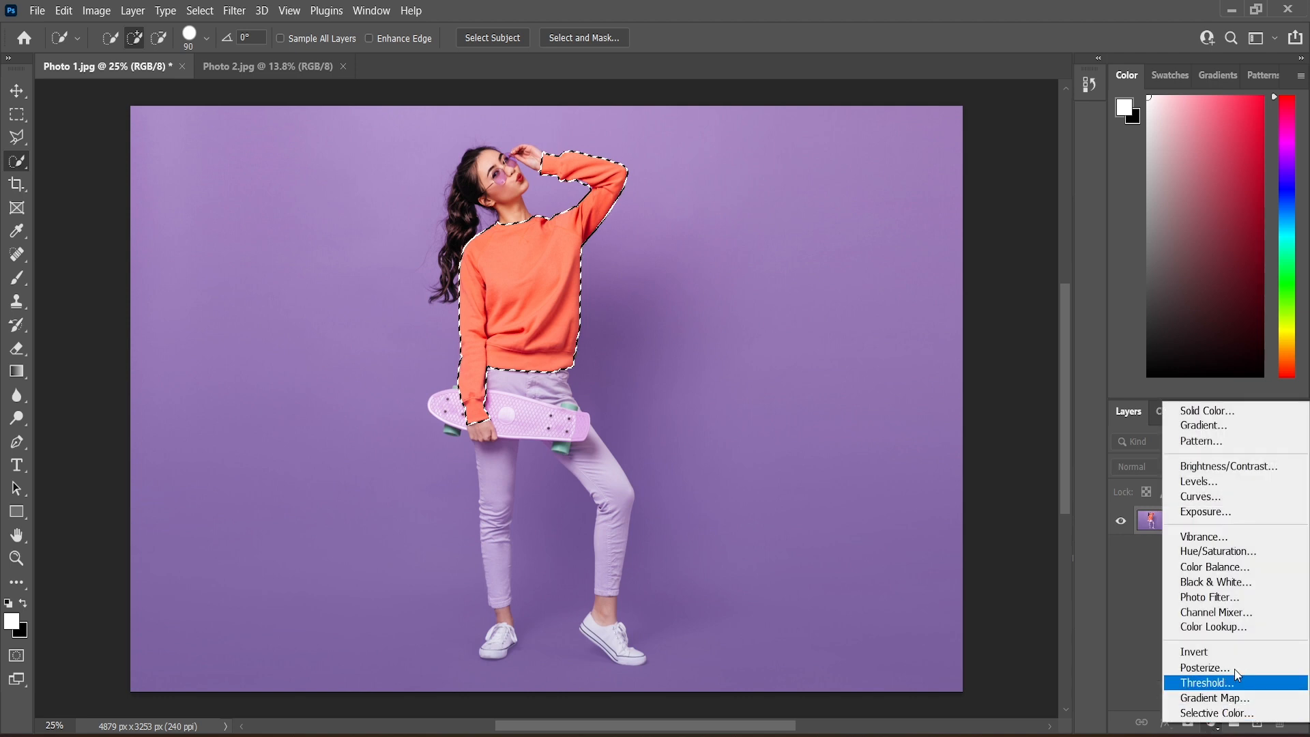
{"action": "left_click", "coordinate": [1211, 549]}
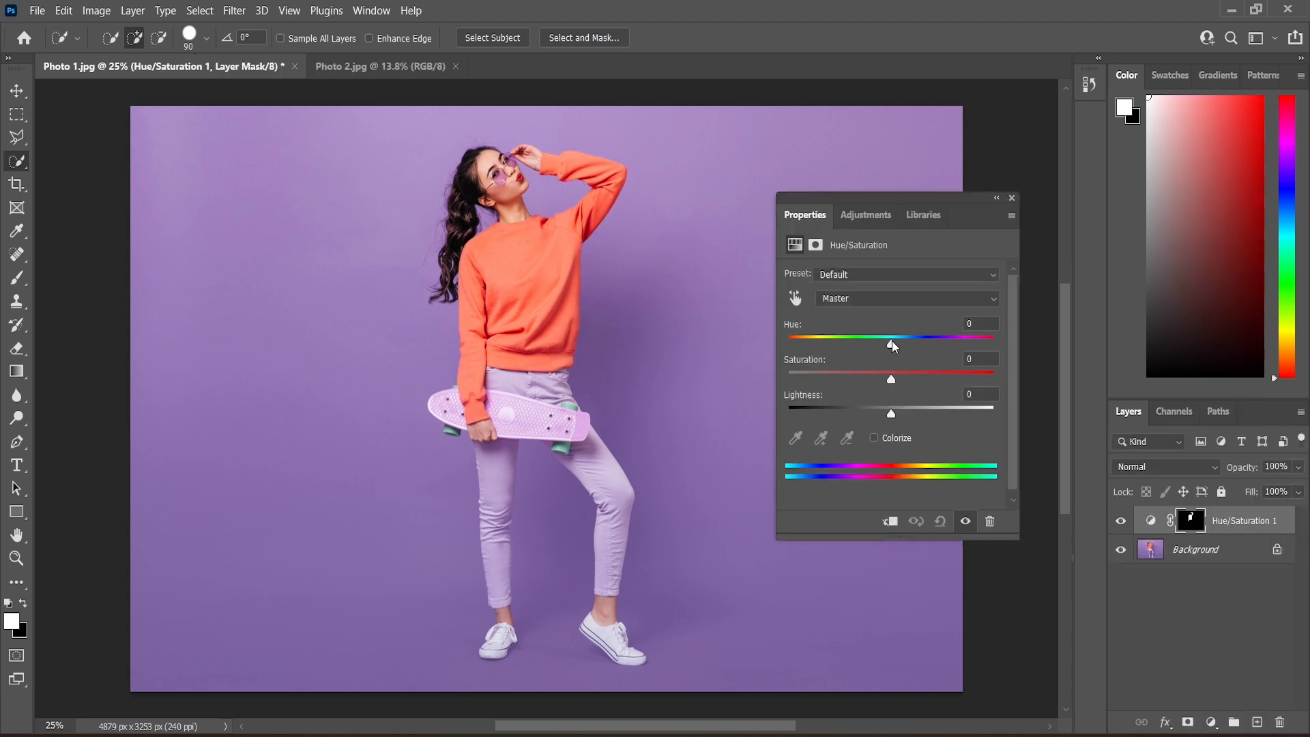
{"action": "mouse_move", "coordinate": [891, 341]}
{"action": "left_mouse_down"}
{"action": "mouse_move", "coordinate": [811, 344]}
{"action": "mouse_move", "coordinate": [910, 341]}
{"action": "left_mouse_up"}
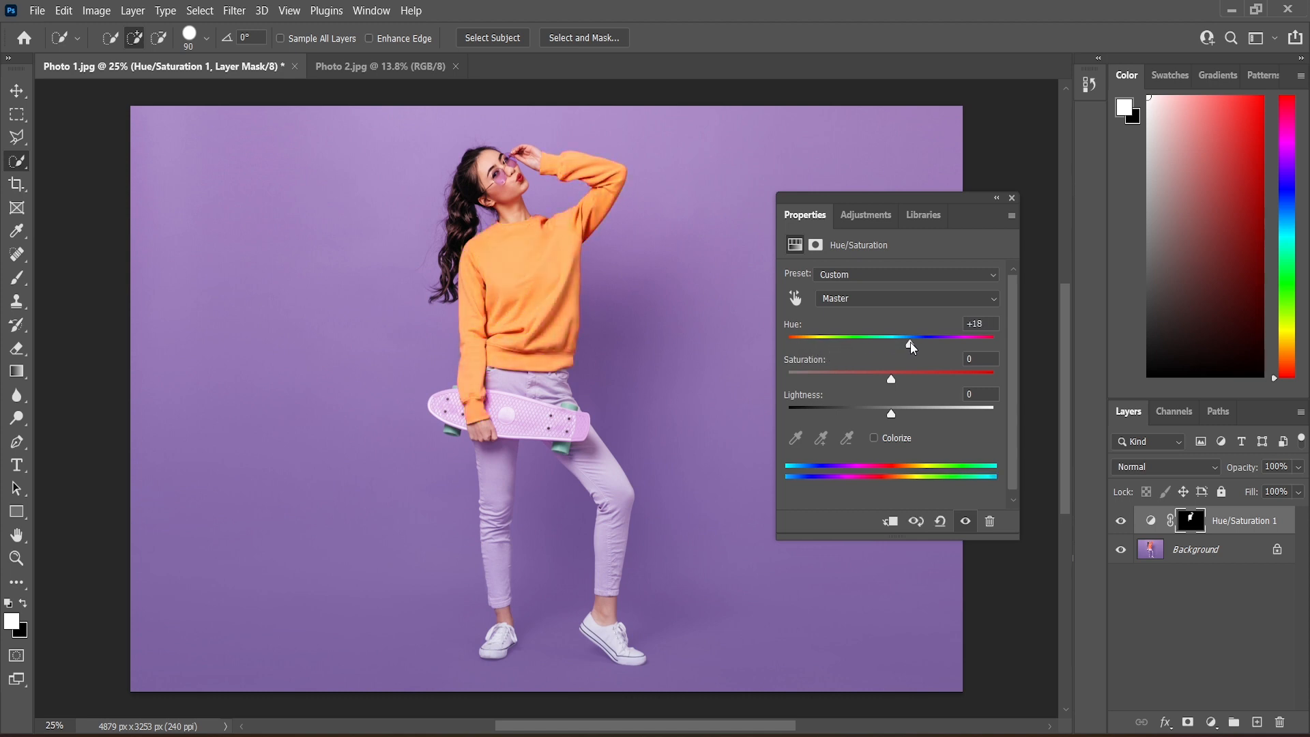
Colorize the sweater dark green with Hue about 129, Saturation about 65 and Lightness about -63.
{"action": "left_click", "coordinate": [873, 437]}
{"action": "left_click_drag", "start_coordinate": [792, 343], "coordinate": [833, 410]}
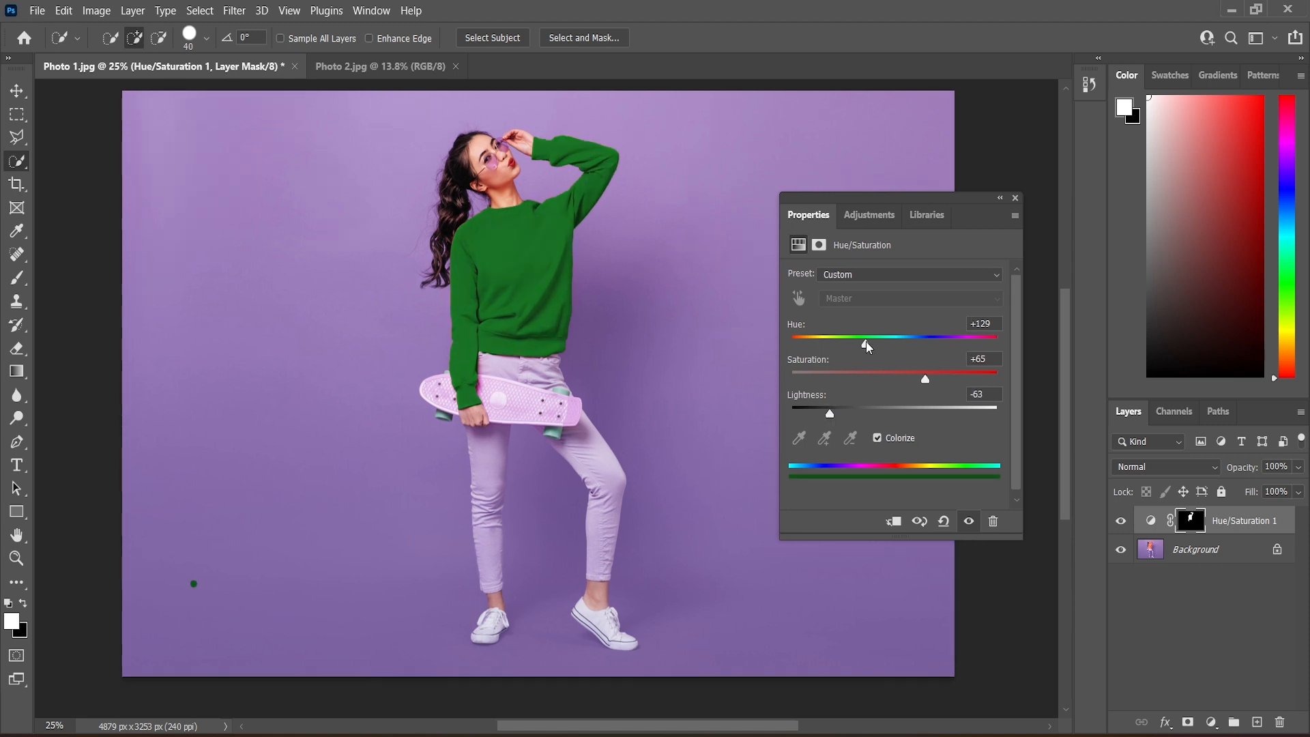
{"action": "mouse_move", "coordinate": [862, 346]}
{"action": "left_mouse_down"}
{"action": "mouse_move", "coordinate": [875, 342]}
{"action": "mouse_move", "coordinate": [863, 344]}
{"action": "left_mouse_up"}
{"action": "mouse_move", "coordinate": [925, 379]}
{"action": "left_mouse_down"}
{"action": "mouse_move", "coordinate": [894, 380]}
{"action": "mouse_move", "coordinate": [983, 382]}
{"action": "mouse_move", "coordinate": [929, 394]}
{"action": "left_mouse_up"}
{"action": "mouse_move", "coordinate": [831, 416]}
{"action": "left_mouse_down"}
{"action": "mouse_move", "coordinate": [850, 416]}
{"action": "mouse_move", "coordinate": [834, 419]}
{"action": "left_mouse_up"}
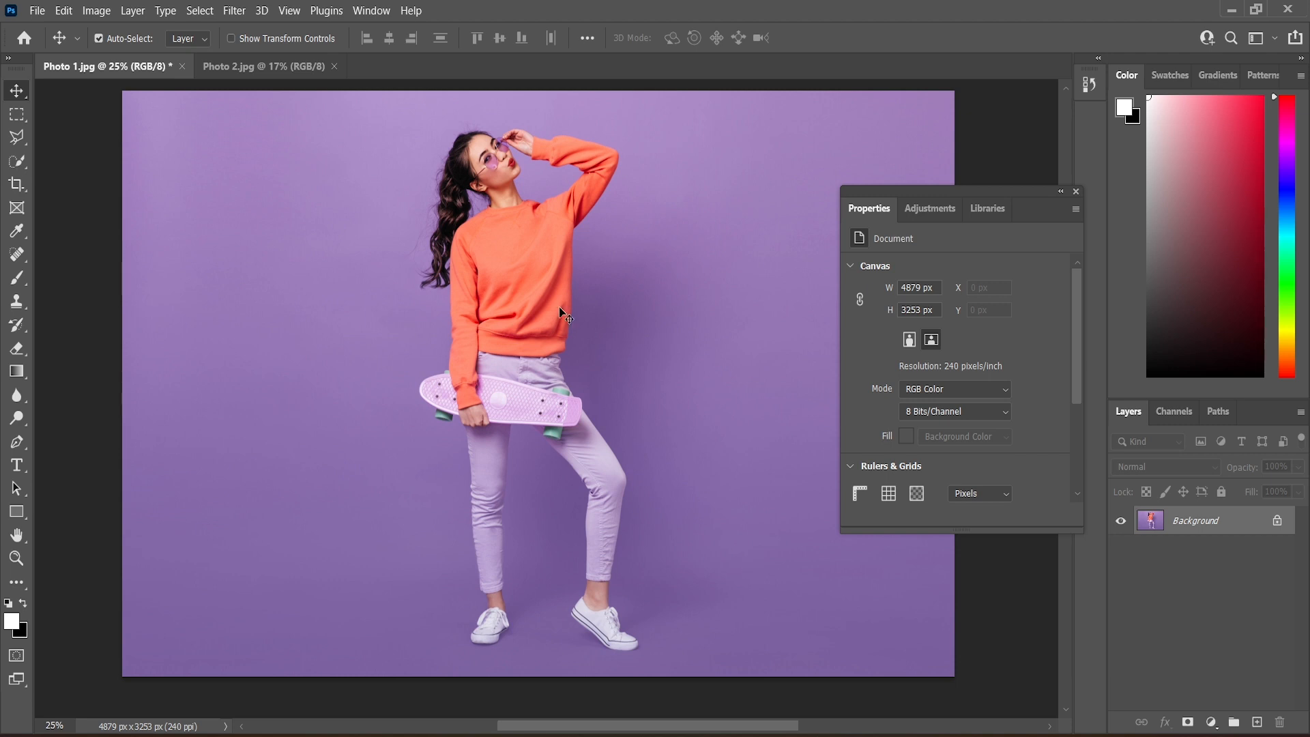
Switch to Photo 2.jpg and select the woman with the Quick Selection tool's Select Subject.
{"action": "left_click", "coordinate": [245, 74]}
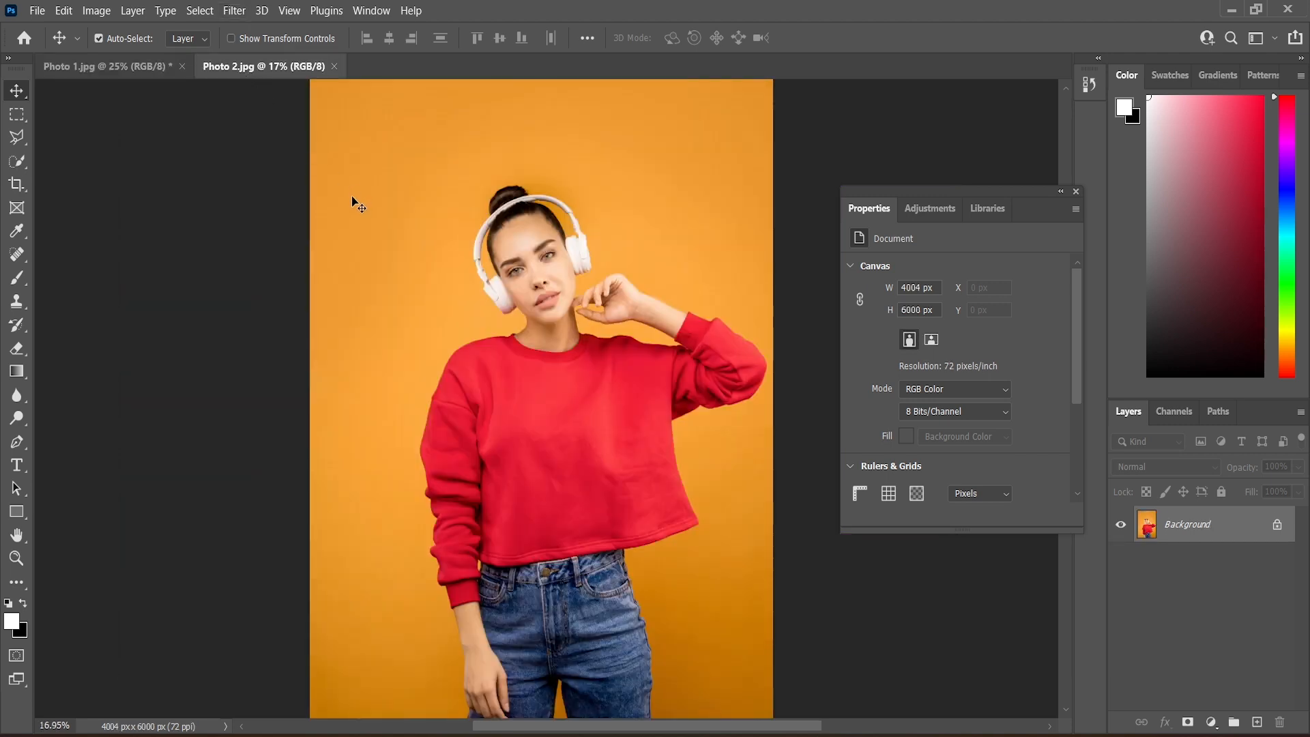
{"action": "left_click", "coordinate": [18, 167]}
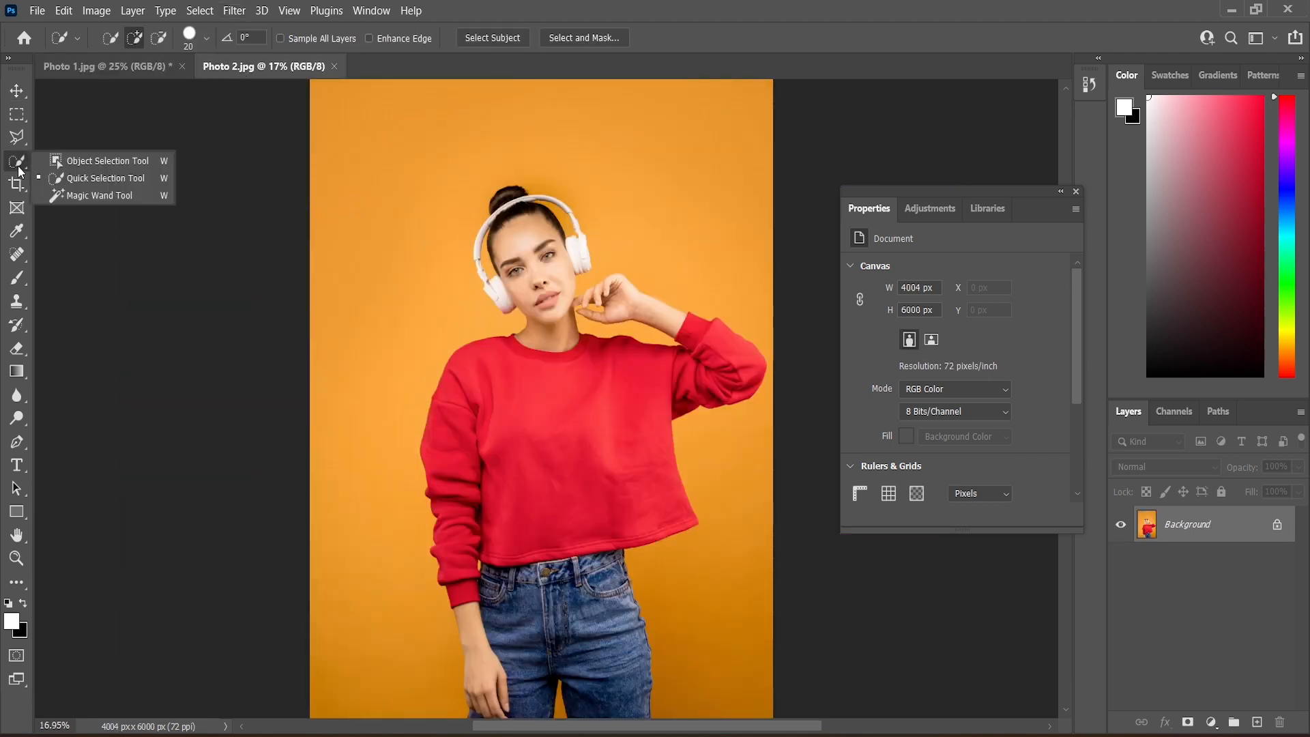
{"action": "left_click", "coordinate": [481, 38]}
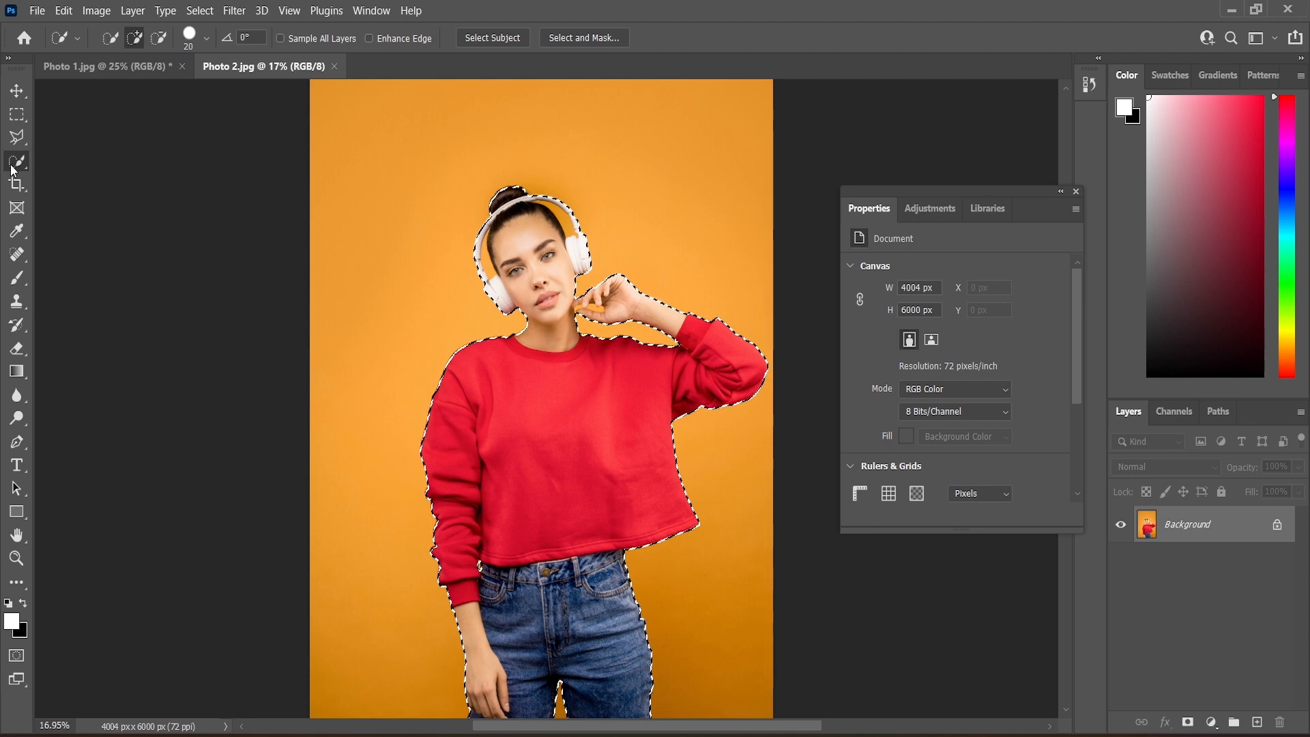
Subtract the orange background gaps inside the headphones from the selection, and invert the selection so it covers the background.
{"action": "key", "text": "alt"}
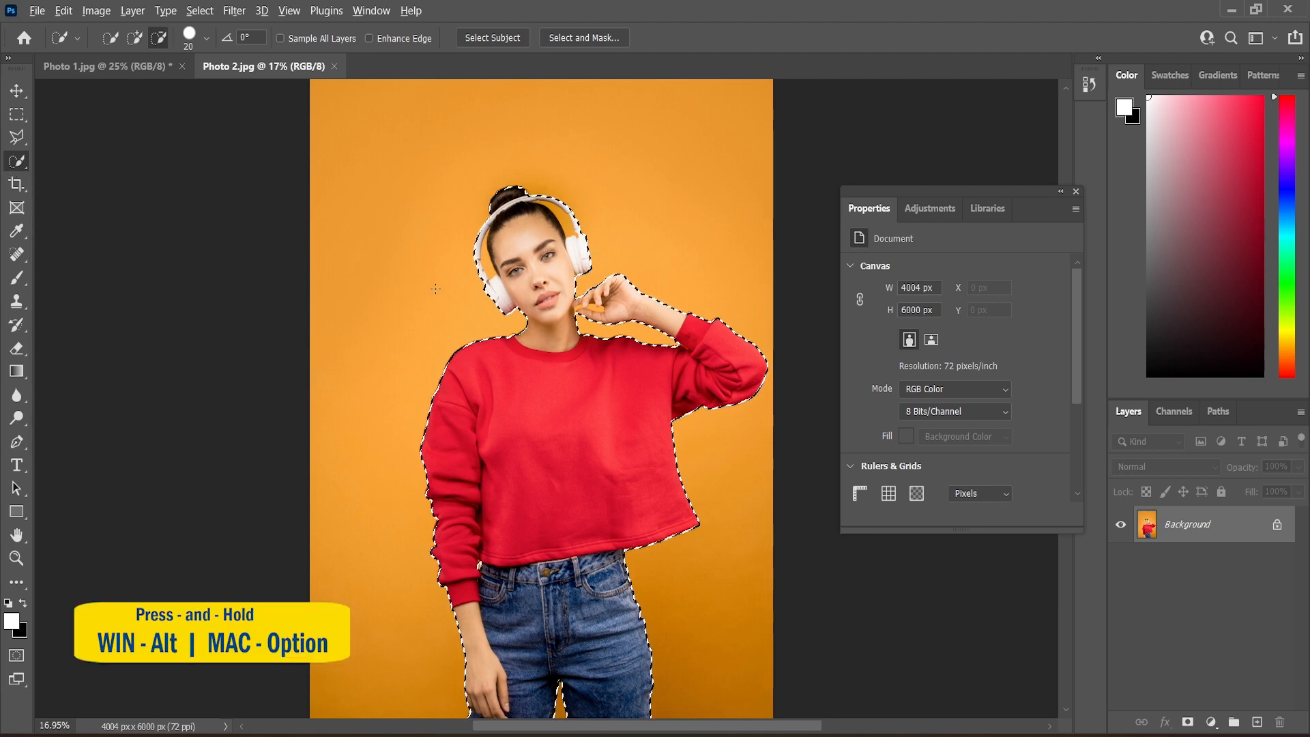
{"action": "left_click", "coordinate": [487, 264], "text": "alt"}
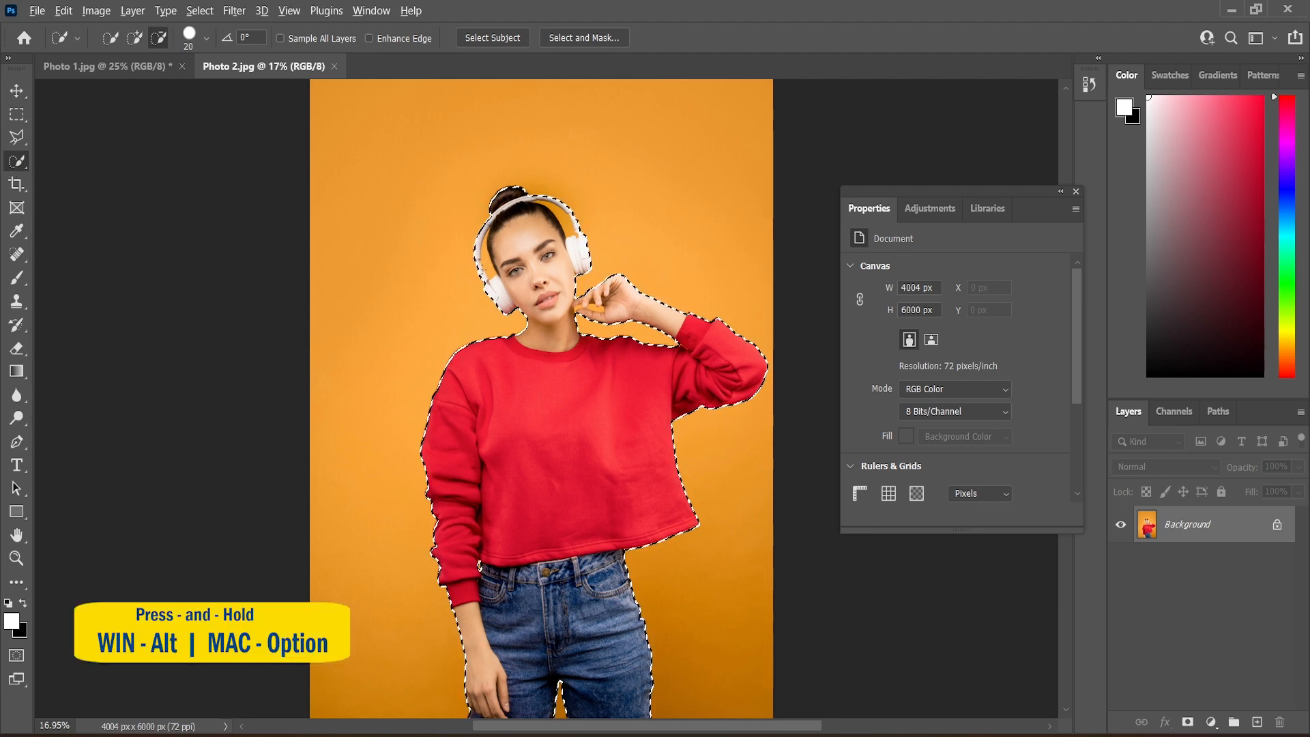
{"action": "left_click", "coordinate": [558, 217], "text": "alt"}
{"action": "scroll", "coordinate": [595, 318], "scroll_direction": "up", "scroll_amount": 3}
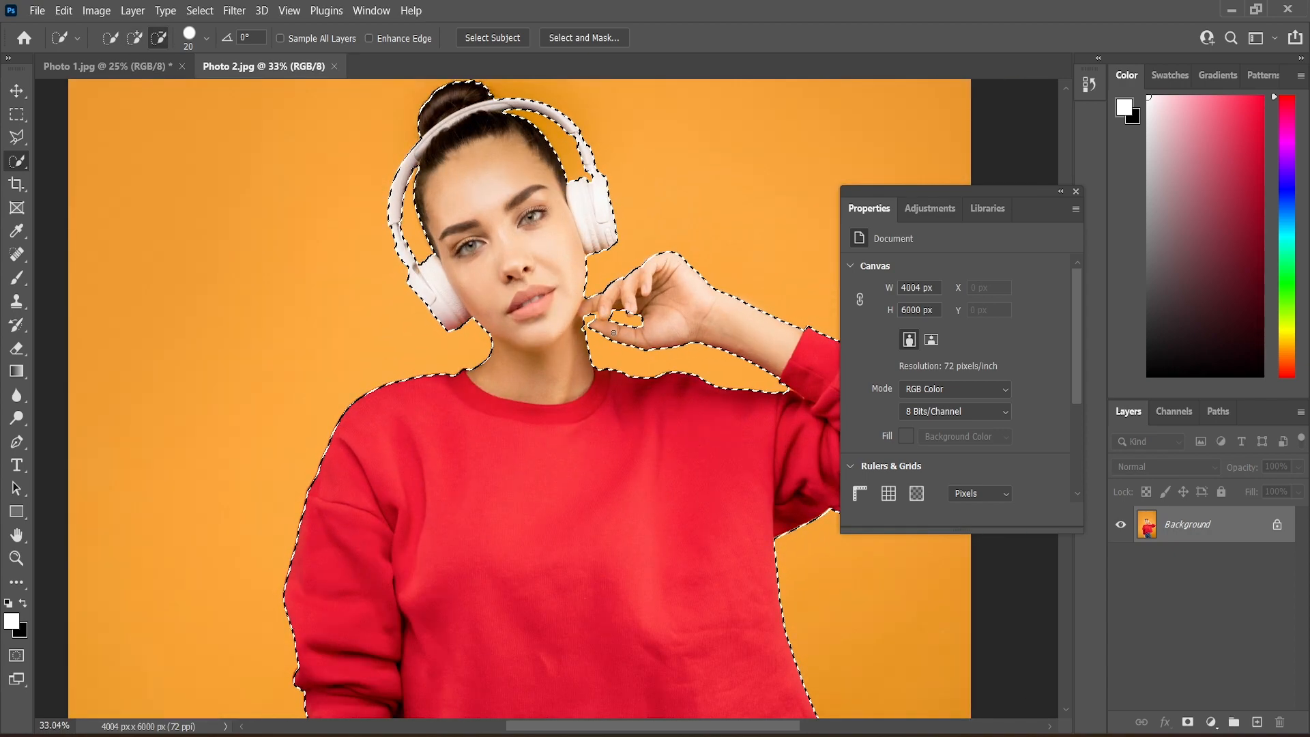
{"action": "scroll", "coordinate": [622, 312], "scroll_direction": "up", "scroll_amount": 2}
{"action": "scroll", "coordinate": [647, 305], "scroll_direction": "down", "scroll_amount": 2}
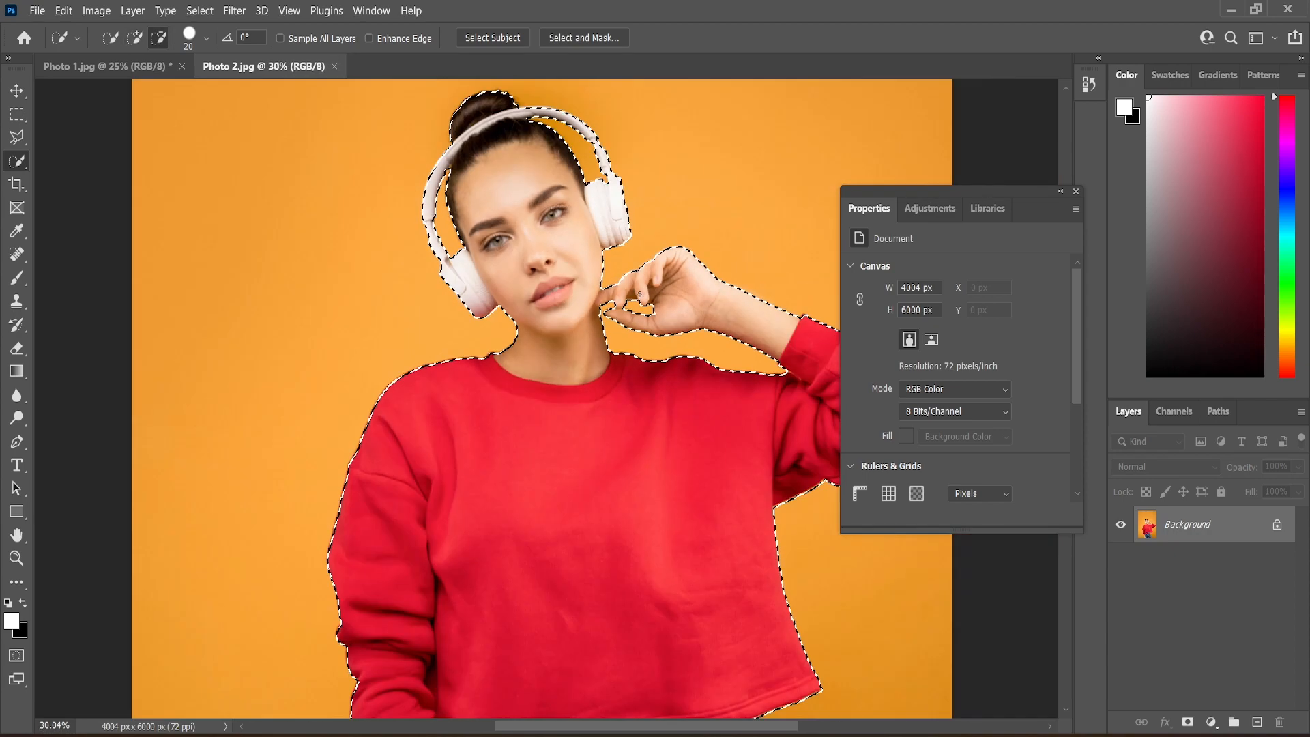
{"action": "scroll", "coordinate": [428, 111], "scroll_direction": "up", "scroll_amount": 5}
{"action": "key", "text": "bracketleft"}
{"action": "key", "text": "bracketleft"}
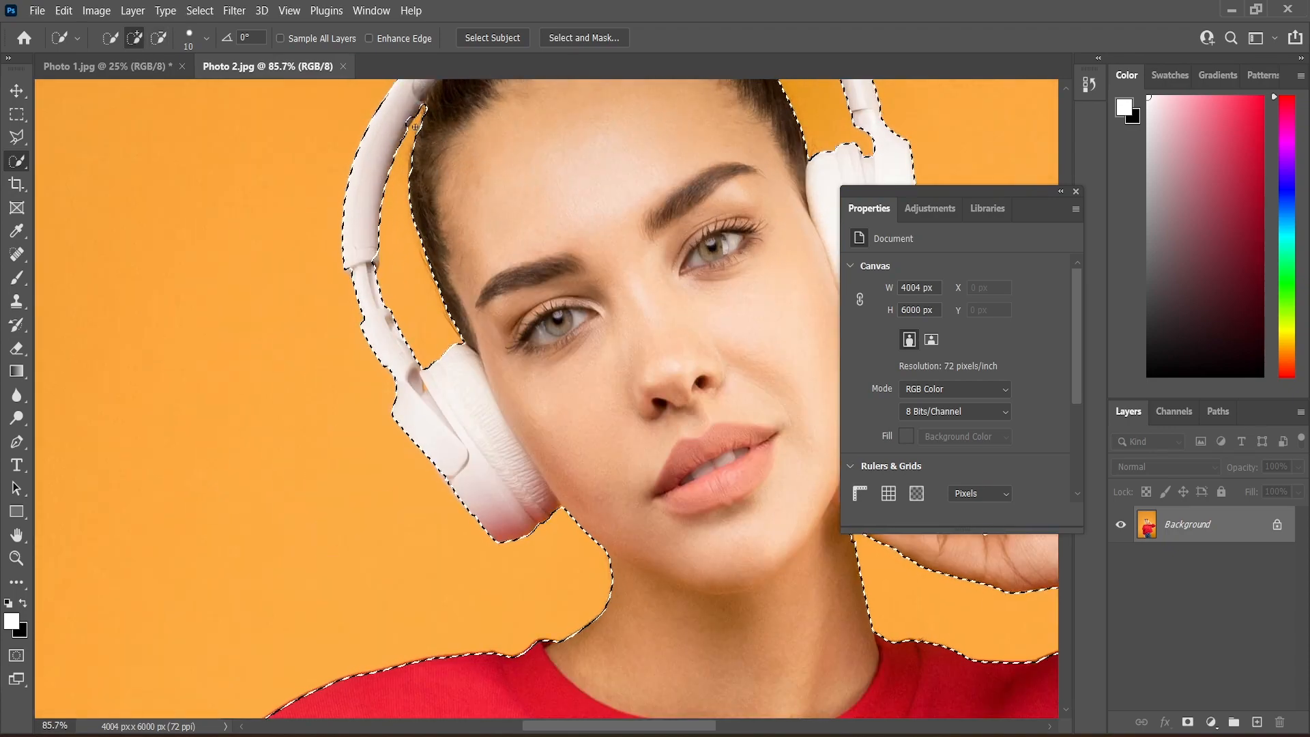
{"action": "scroll", "coordinate": [409, 225], "scroll_direction": "down", "scroll_amount": 3}
{"action": "scroll", "coordinate": [413, 249], "scroll_direction": "up", "scroll_amount": 2}
{"action": "scroll", "coordinate": [520, 386], "scroll_direction": "down", "scroll_amount": 6}
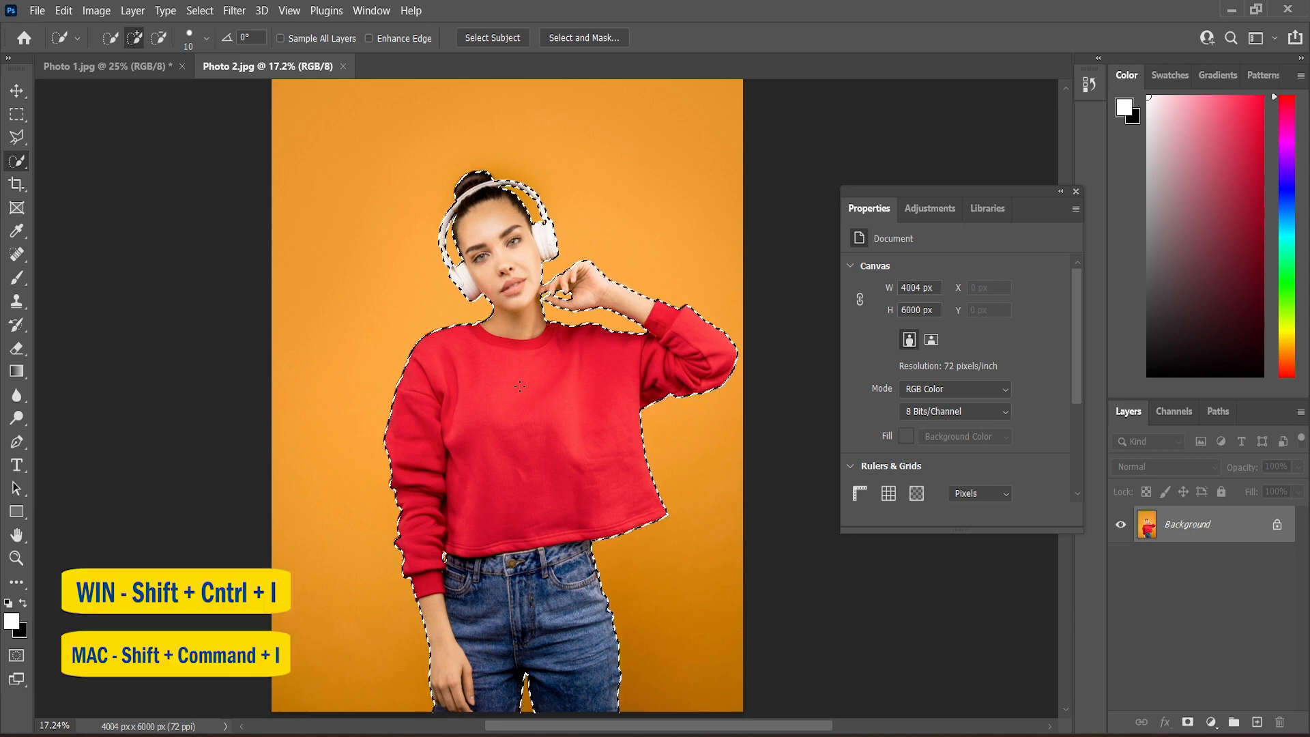
{"action": "key", "text": "shift+ctrl+i"}
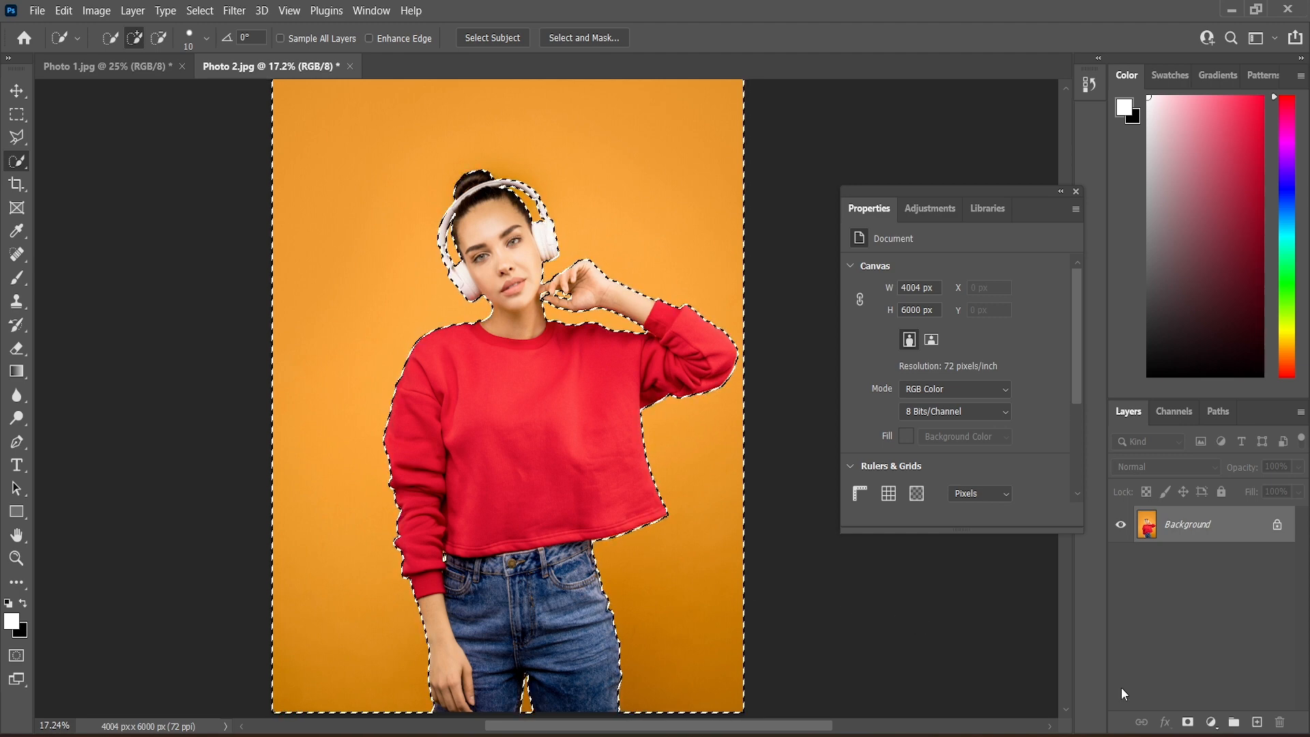
Try a Hue/Saturation adjustment on the selected background with Hue about -28, and delete the adjustment layer.
{"action": "left_click", "coordinate": [1212, 722]}
{"action": "left_click", "coordinate": [1177, 549]}
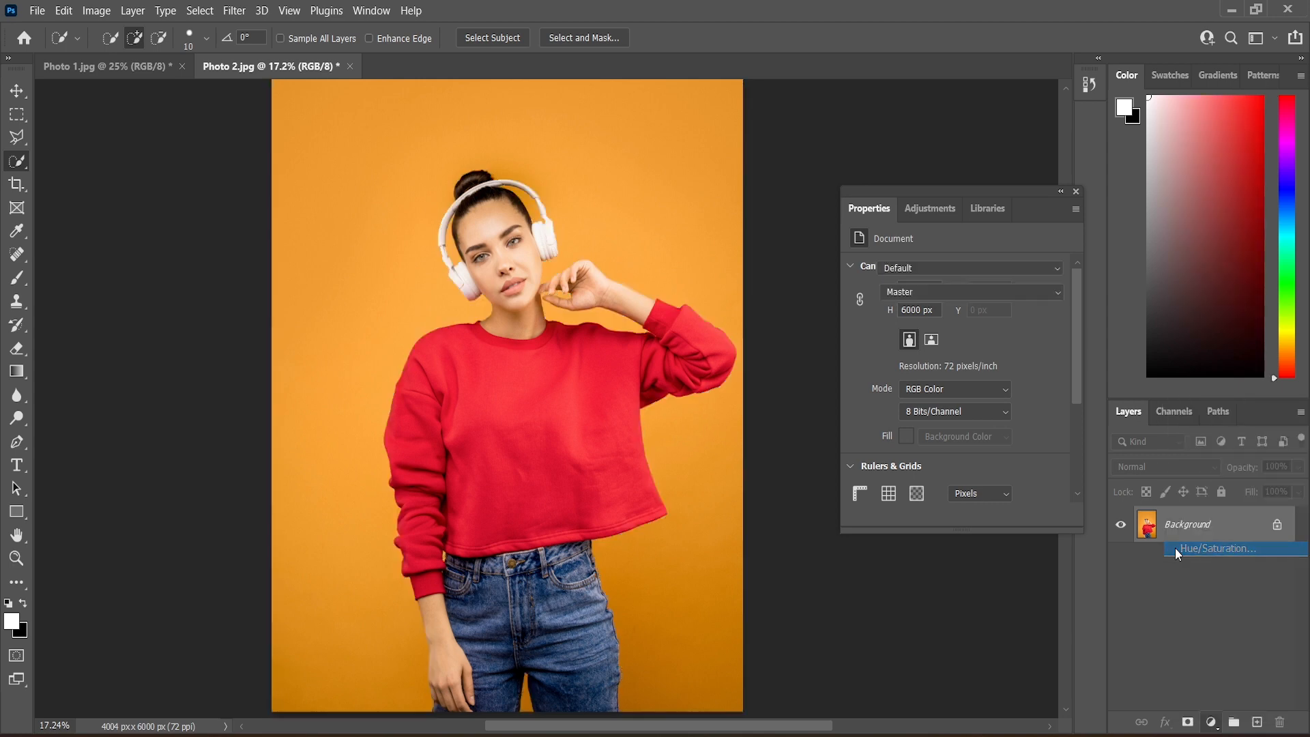
{"action": "mouse_move", "coordinate": [954, 338]}
{"action": "left_mouse_down"}
{"action": "mouse_move", "coordinate": [882, 338]}
{"action": "mouse_move", "coordinate": [1038, 345]}
{"action": "mouse_move", "coordinate": [929, 337]}
{"action": "left_mouse_up"}
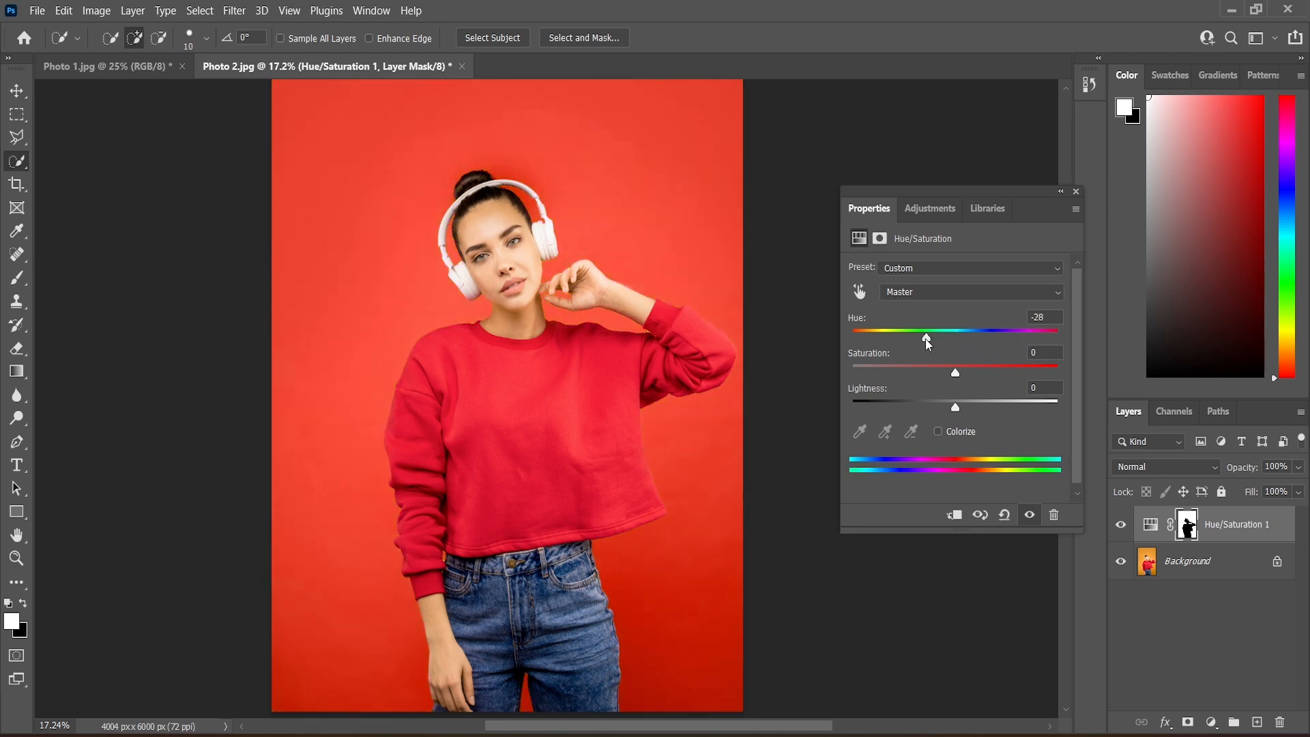
{"action": "left_click_drag", "start_coordinate": [956, 369], "coordinate": [957, 408]}
{"action": "left_click_drag", "start_coordinate": [1244, 533], "coordinate": [1282, 722]}
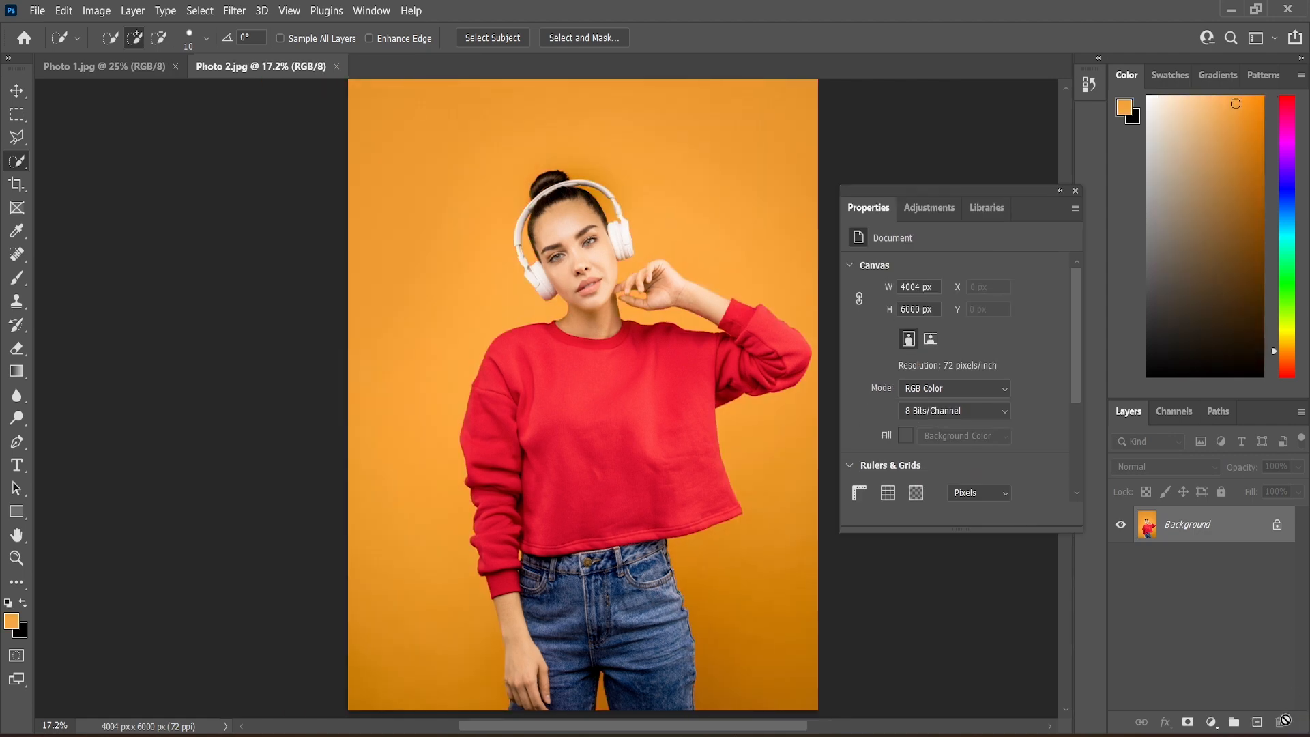
Start a Color Range selection, try Skin Tones, and settle on Sampled Colors with a Grayscale selection preview.
{"action": "left_click", "coordinate": [200, 11]}
{"action": "left_click", "coordinate": [222, 174]}
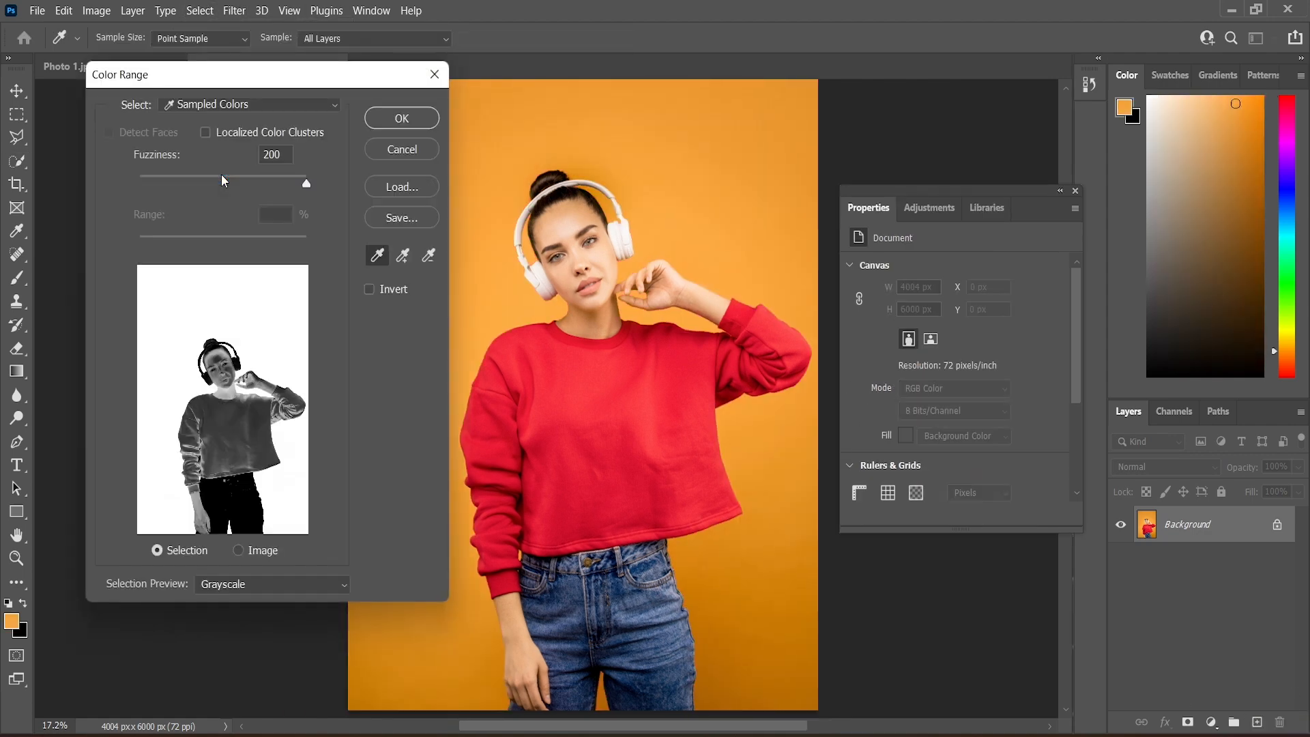
{"action": "left_click", "coordinate": [225, 107]}
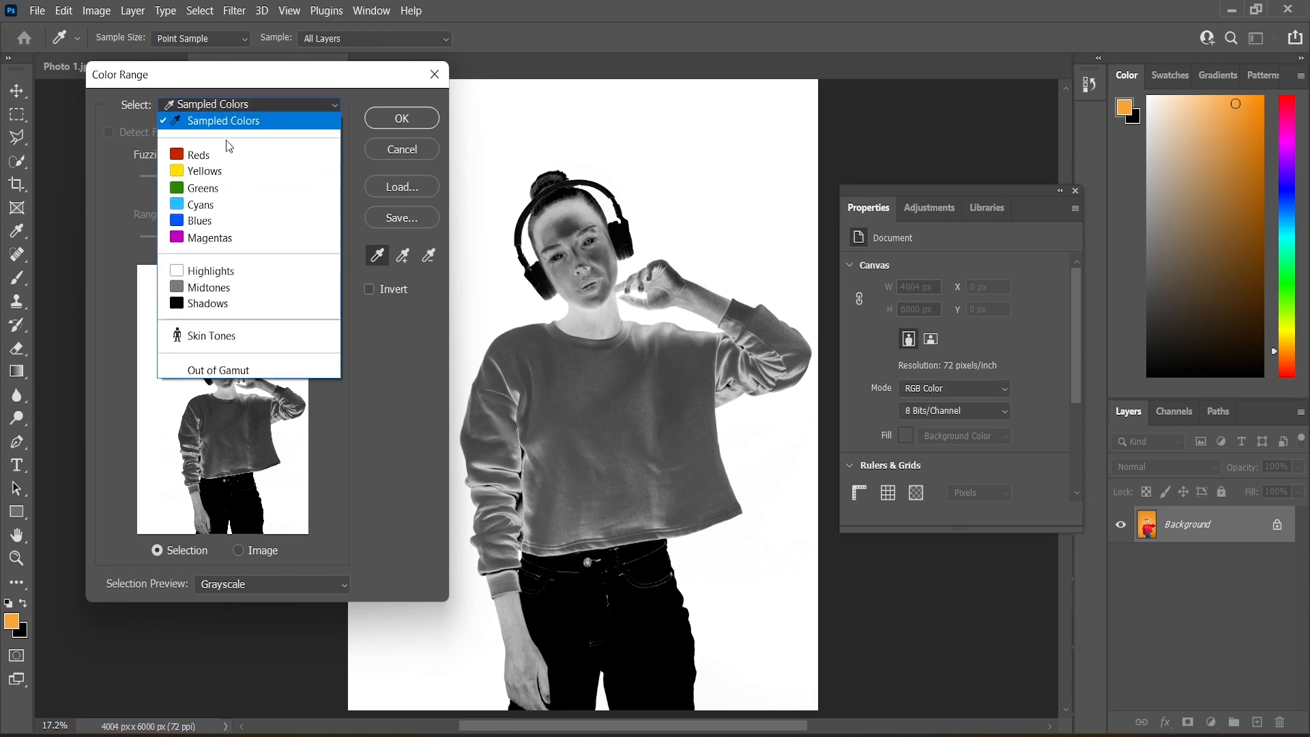
{"action": "left_click", "coordinate": [217, 336]}
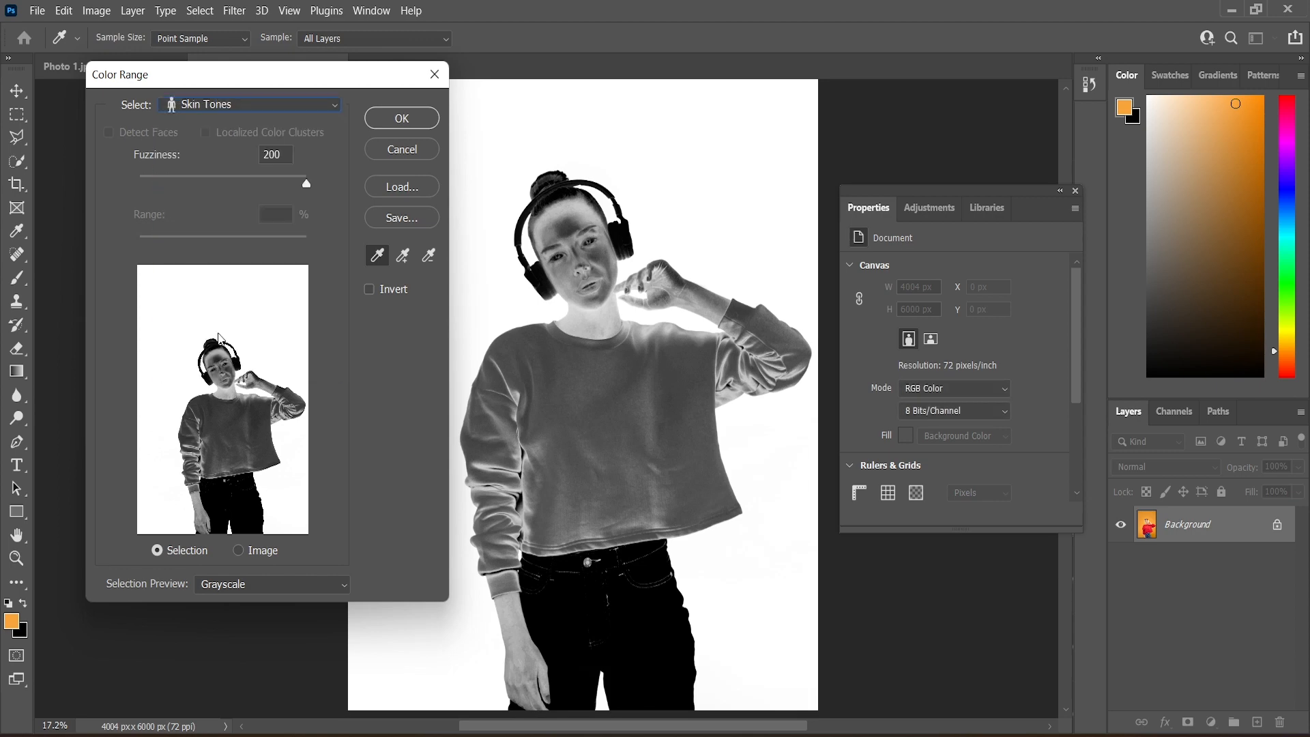
{"action": "left_click", "coordinate": [289, 104]}
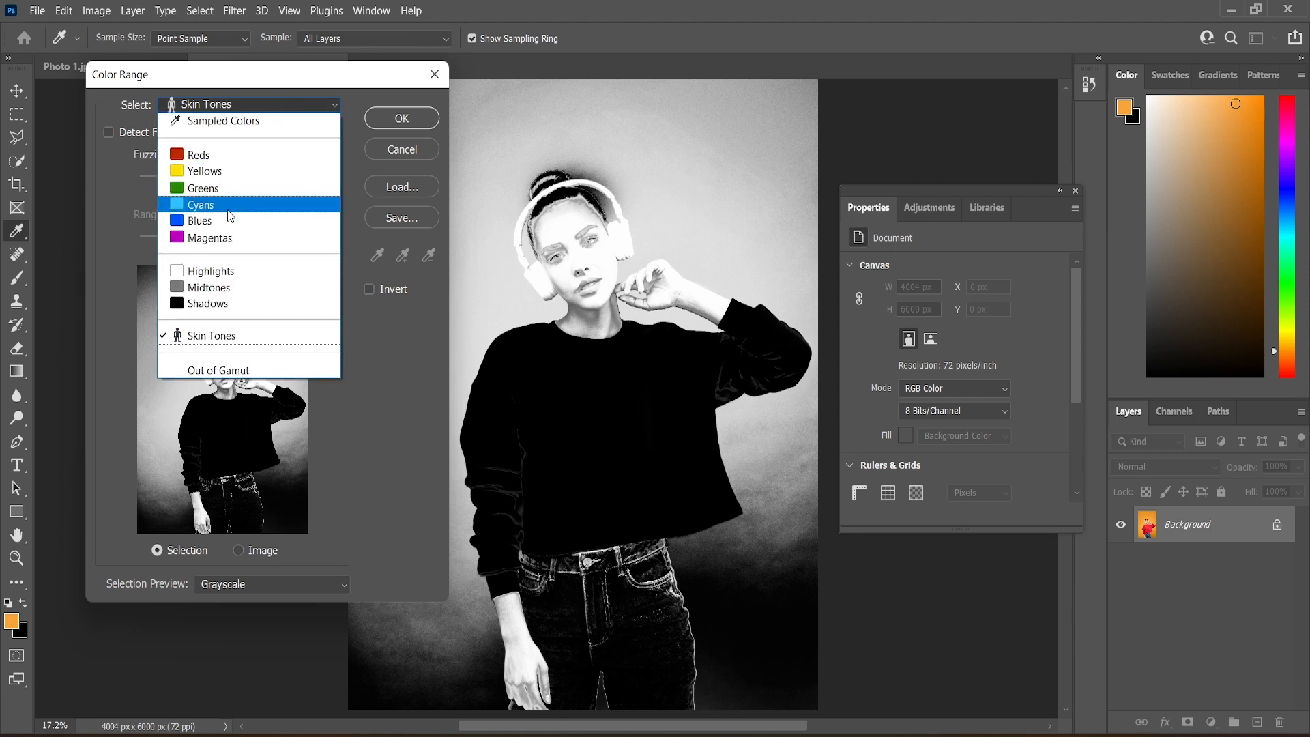
{"action": "left_click", "coordinate": [236, 120]}
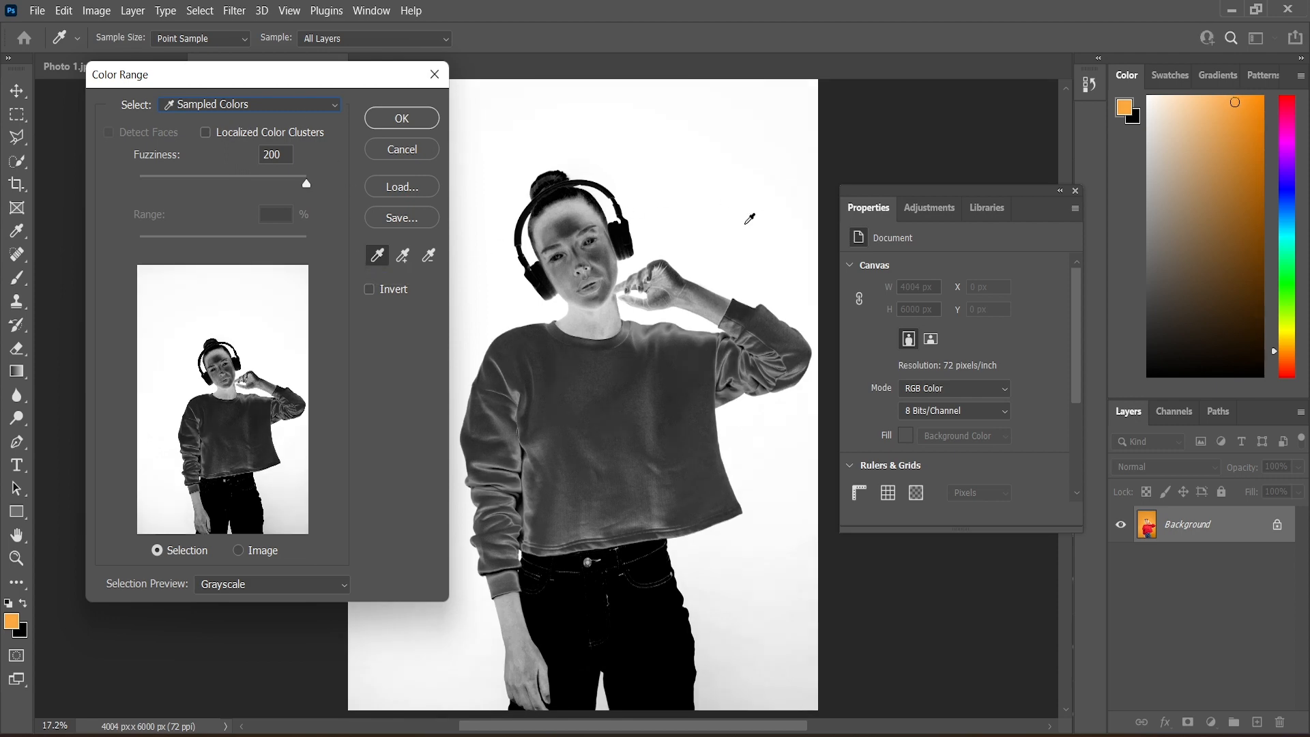
{"action": "left_click", "coordinate": [288, 586]}
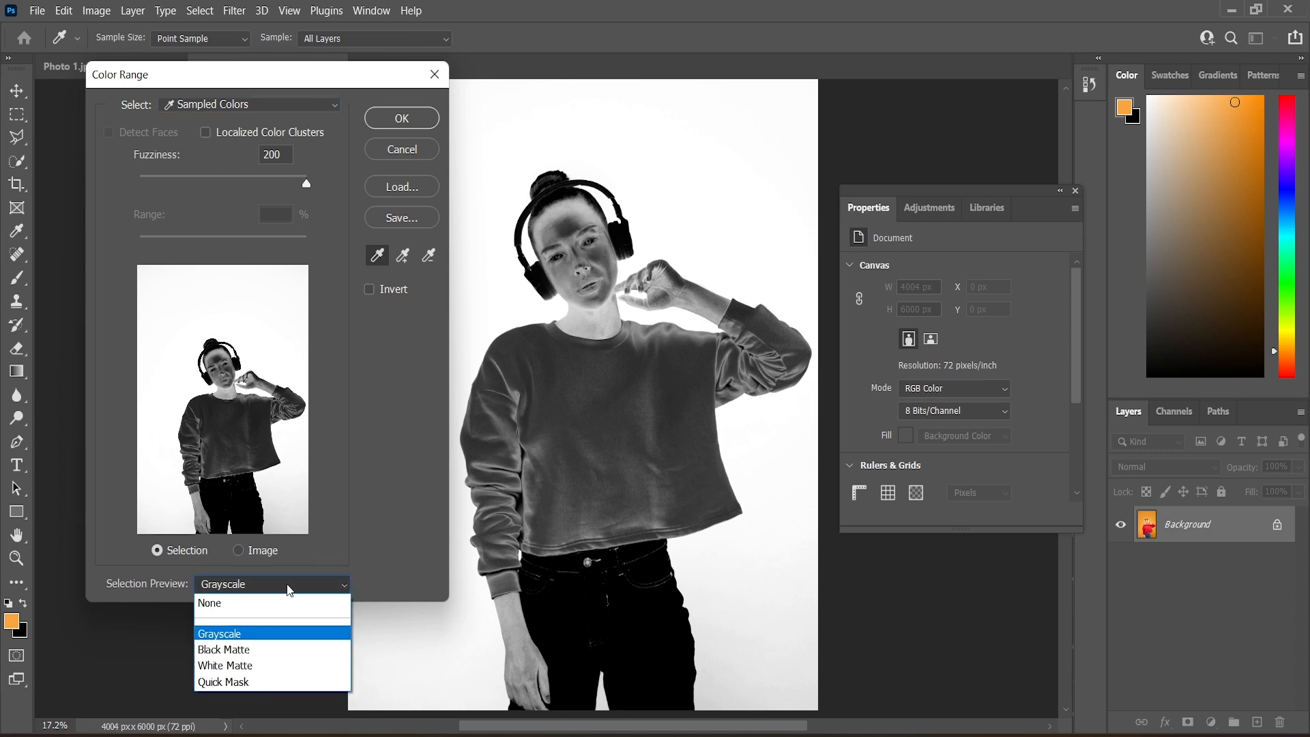
{"action": "left_click", "coordinate": [287, 635]}
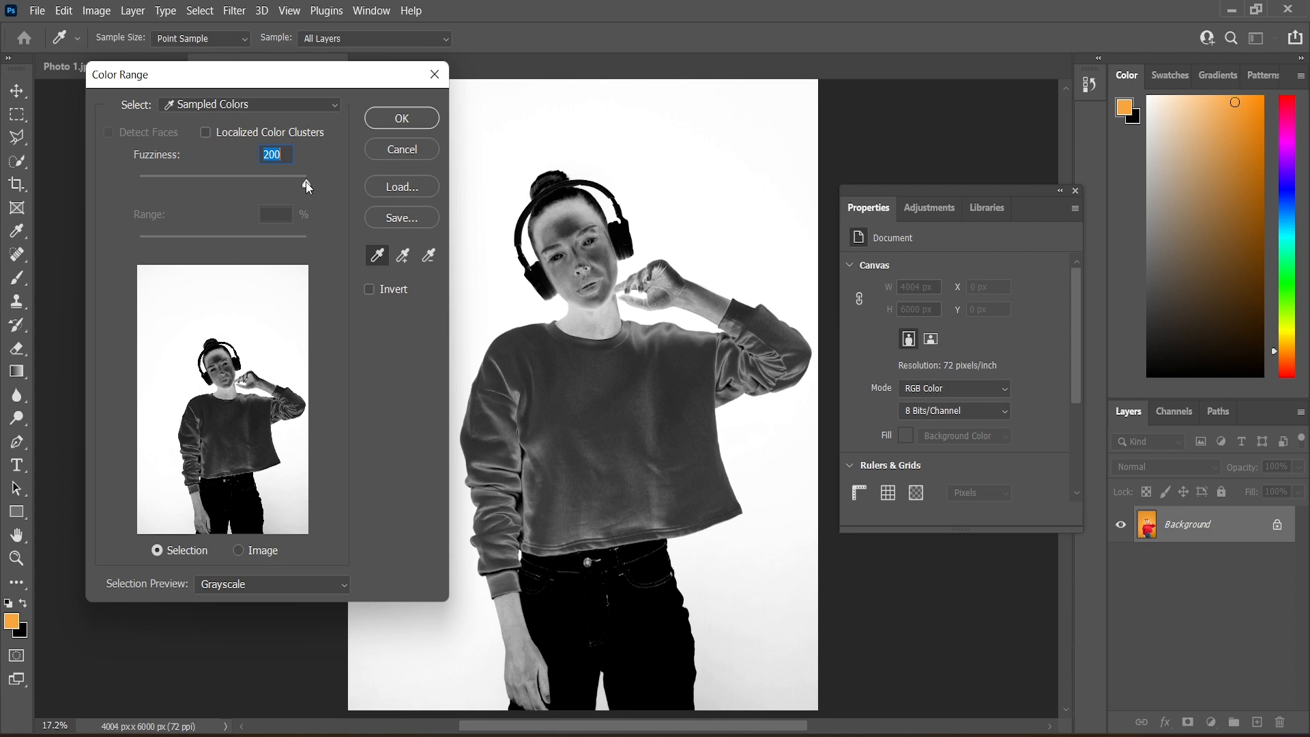
Set Fuzziness to 74, add the darker orange of the lower background to the sampled range, and accept the selection.
{"action": "left_click_drag", "start_coordinate": [219, 183], "coordinate": [199, 187]}
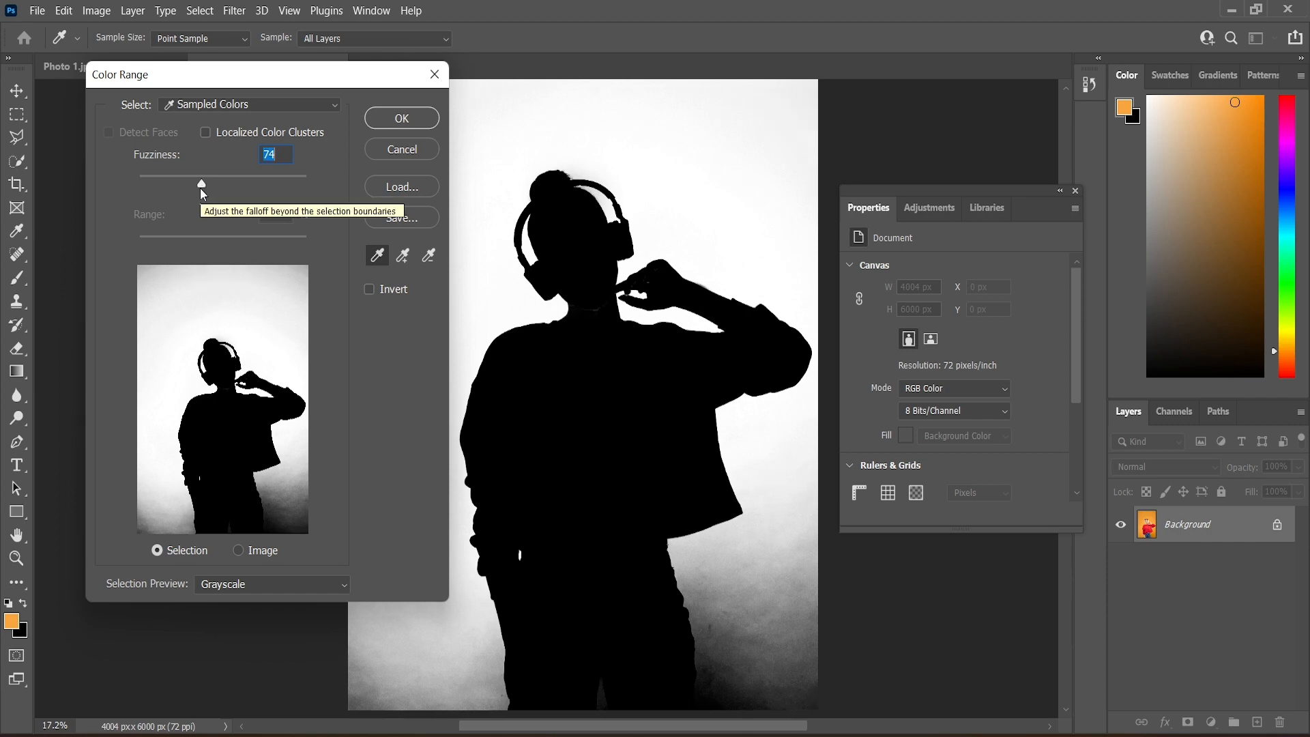
{"action": "left_click", "coordinate": [403, 256]}
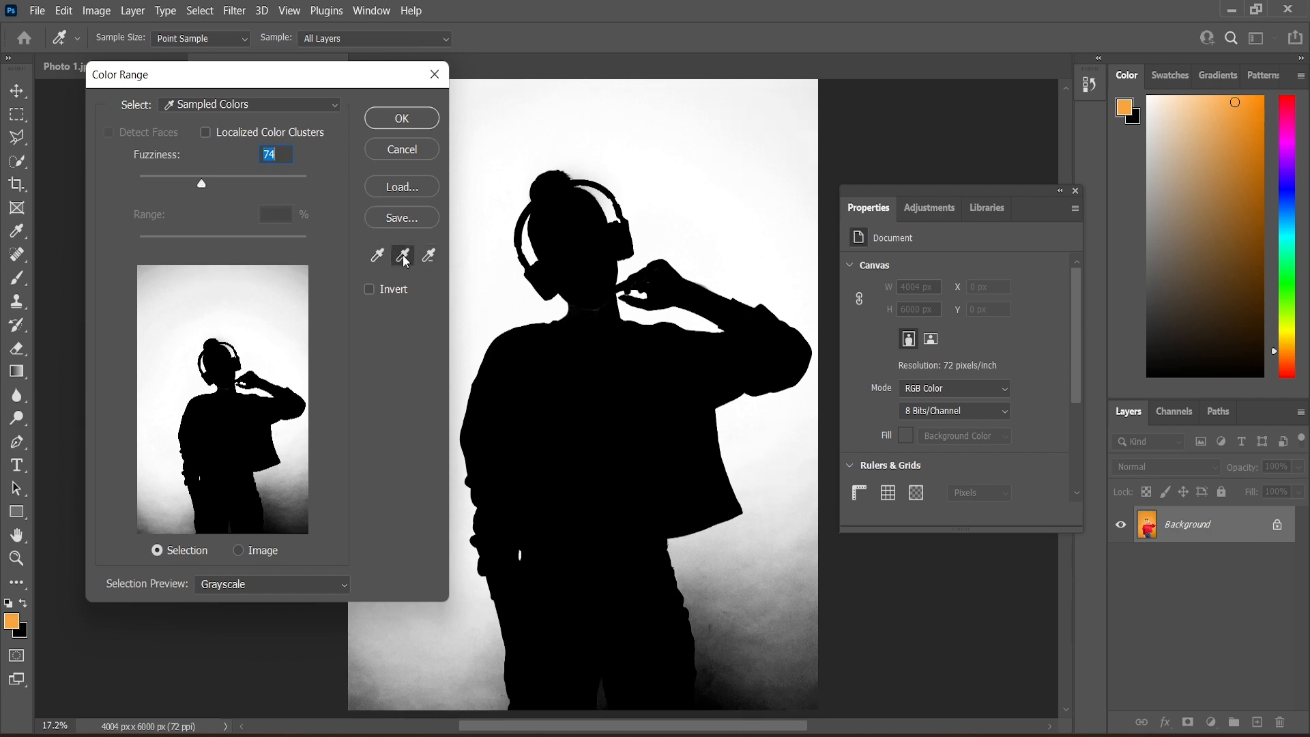
{"action": "left_click", "coordinate": [758, 585]}
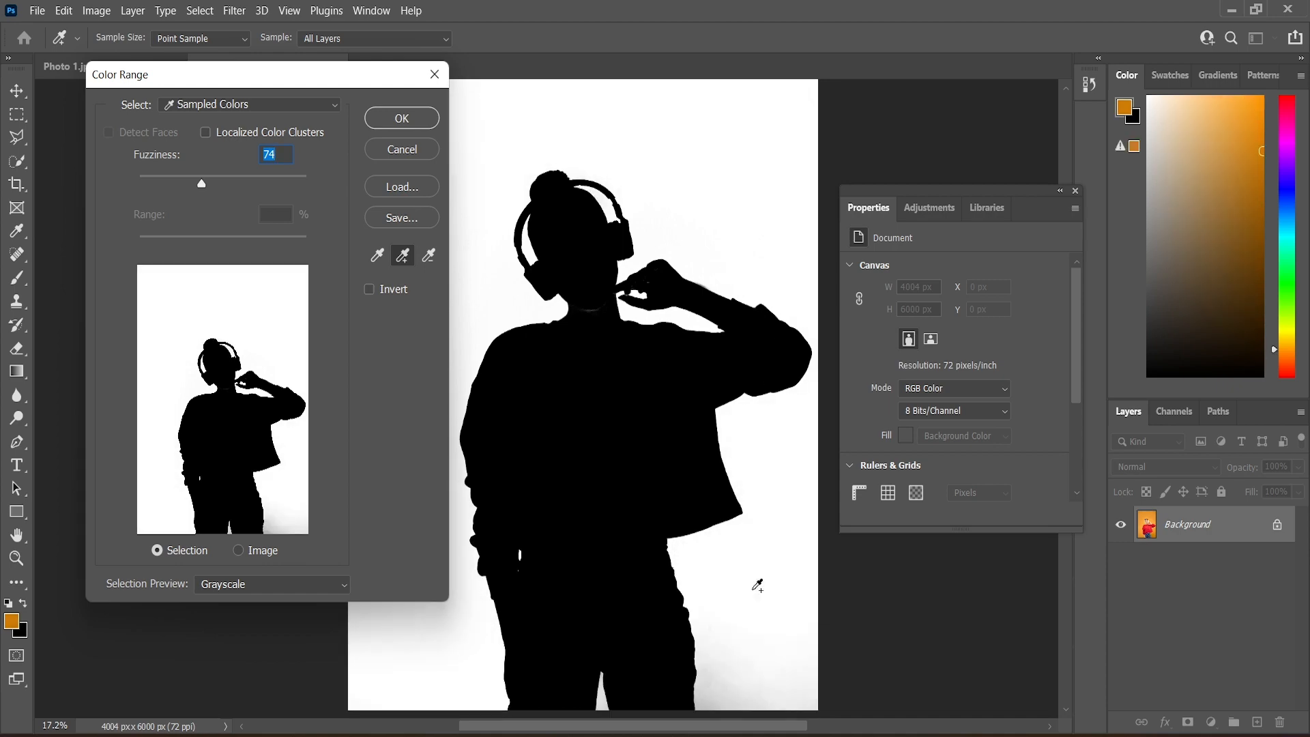
{"action": "left_click", "coordinate": [410, 111]}
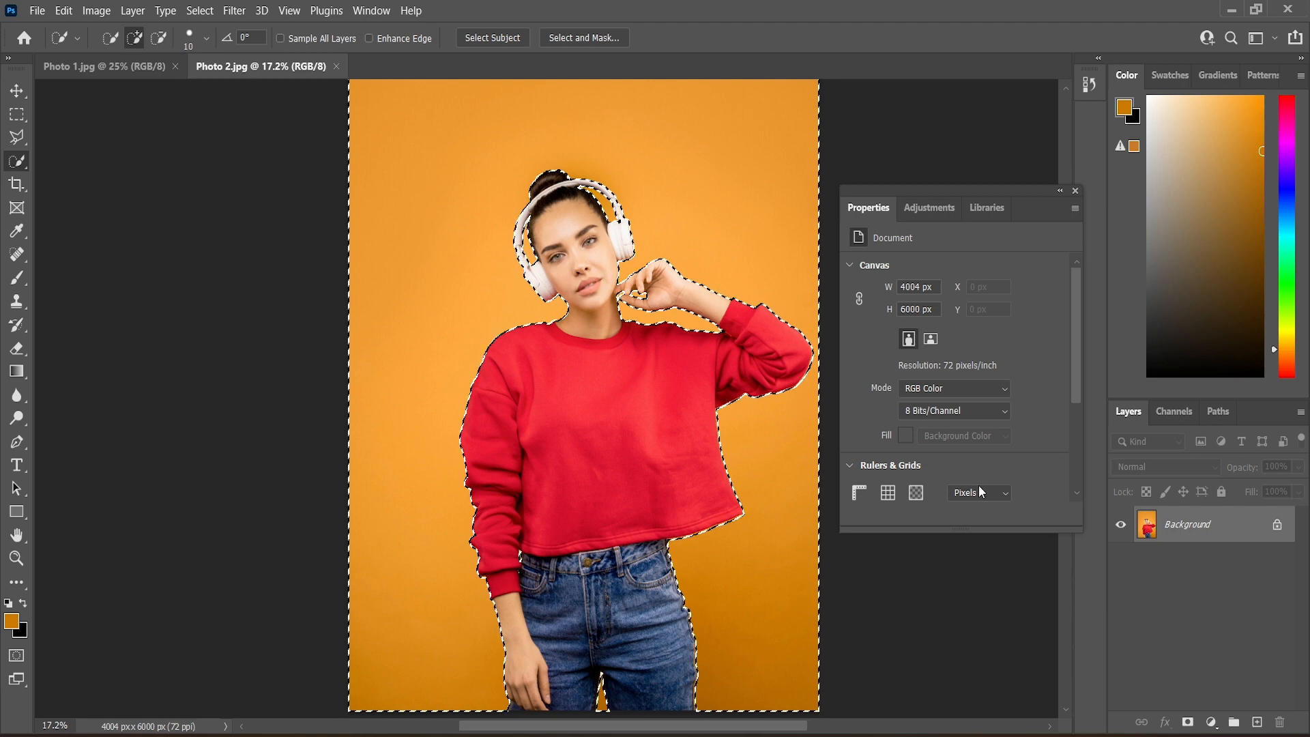
Add a Hue/Saturation adjustment layer to the selected background and set Hue to +94.
{"action": "left_click", "coordinate": [1211, 721]}
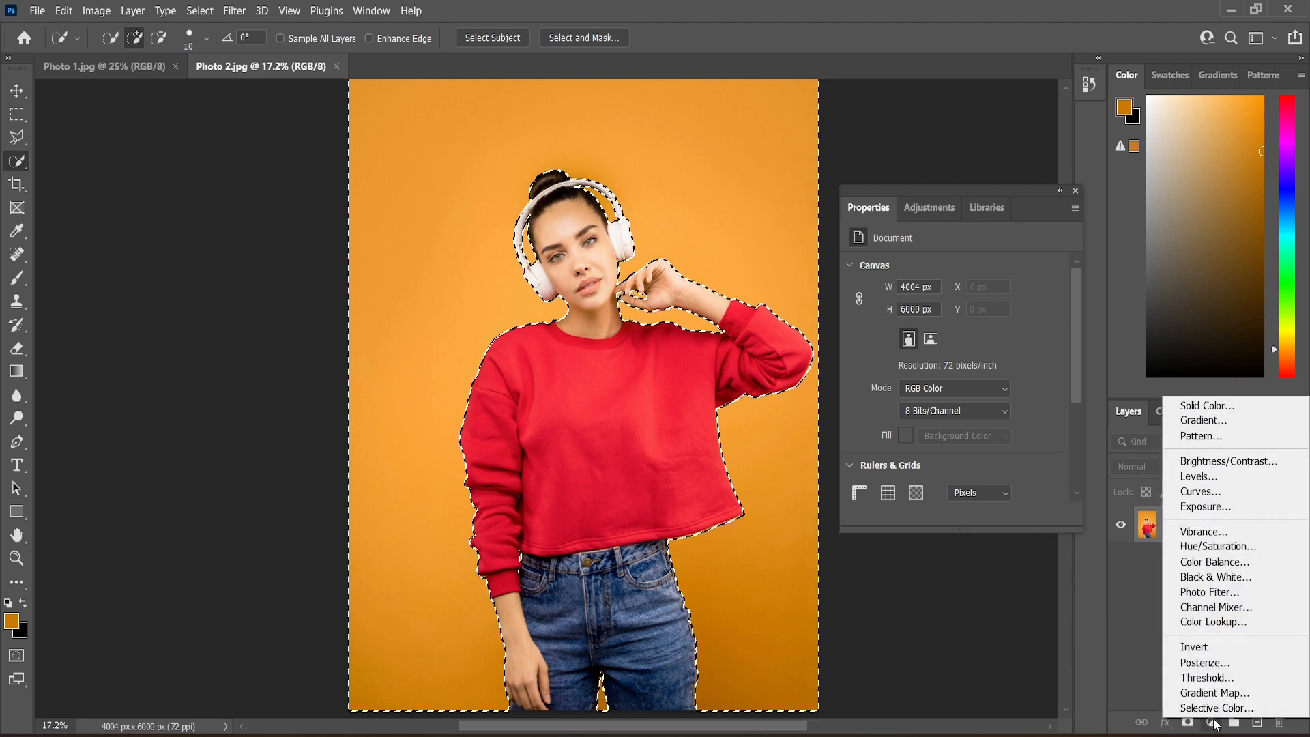
{"action": "left_click", "coordinate": [1218, 546]}
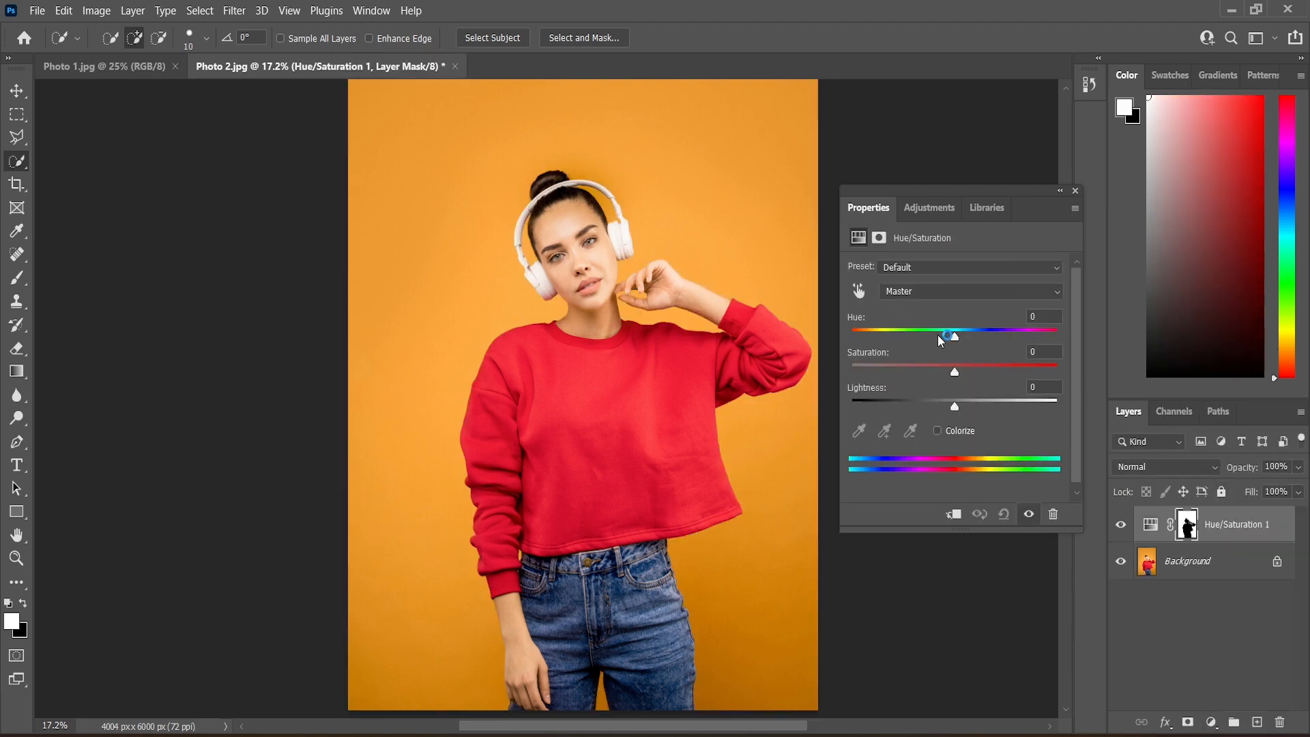
{"action": "mouse_move", "coordinate": [954, 337]}
{"action": "left_mouse_down"}
{"action": "mouse_move", "coordinate": [861, 337]}
{"action": "mouse_move", "coordinate": [970, 340]}
{"action": "left_mouse_up"}
{"action": "left_click_drag", "start_coordinate": [1023, 335], "coordinate": [1021, 341]}
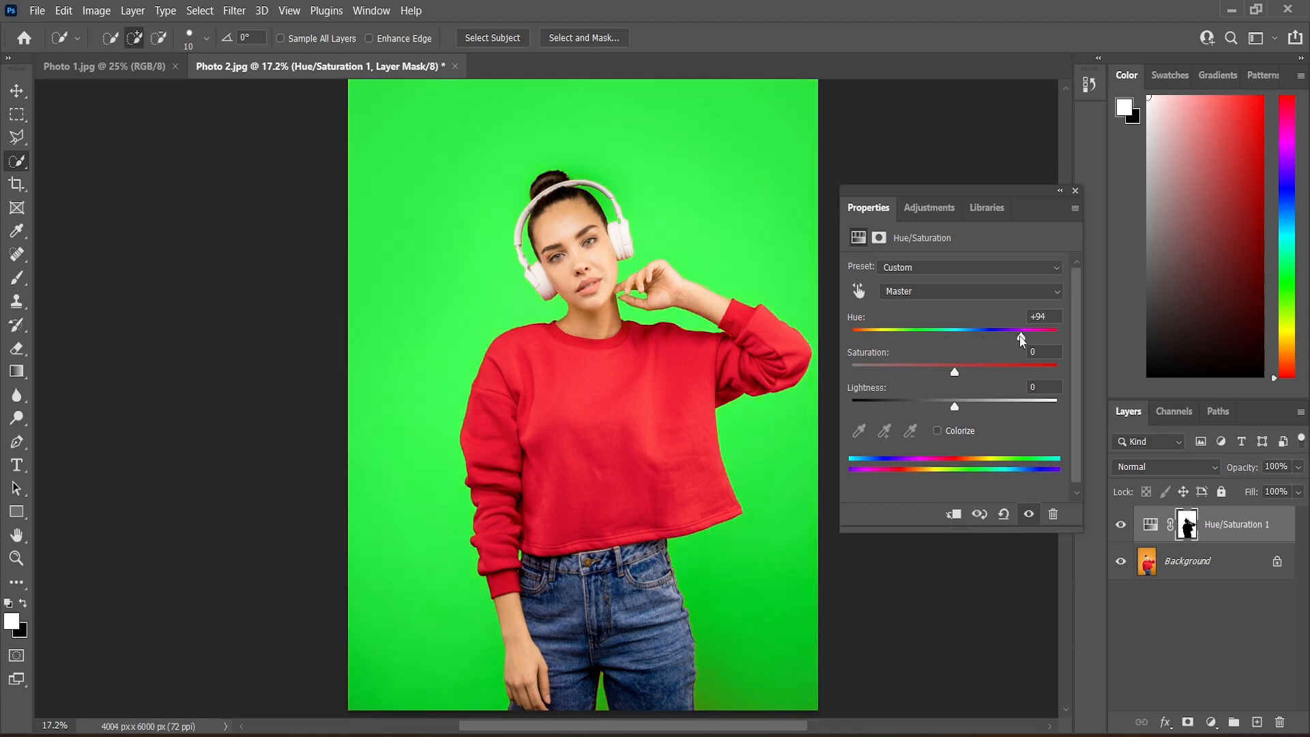
Turn on Colorize for the background adjustment and tune its colour sliders.
{"action": "left_click", "coordinate": [941, 431]}
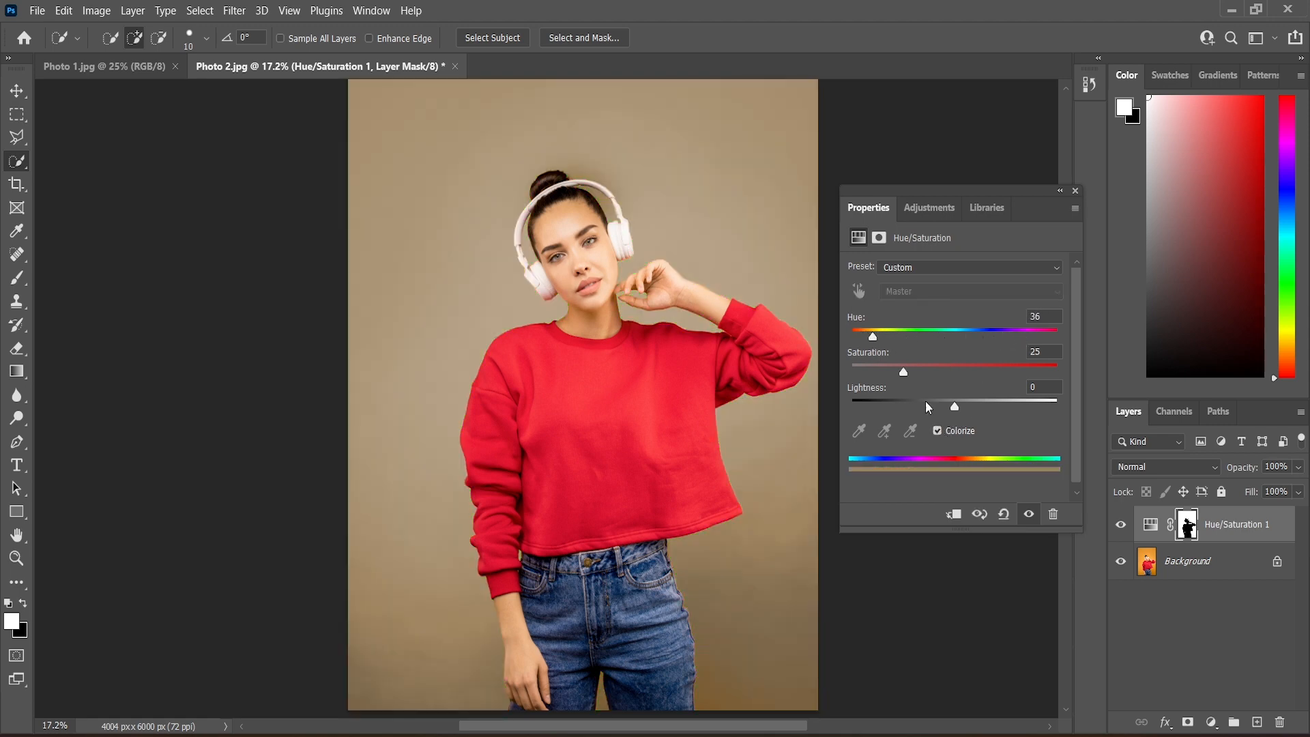
{"action": "left_click_drag", "start_coordinate": [874, 337], "coordinate": [939, 408]}
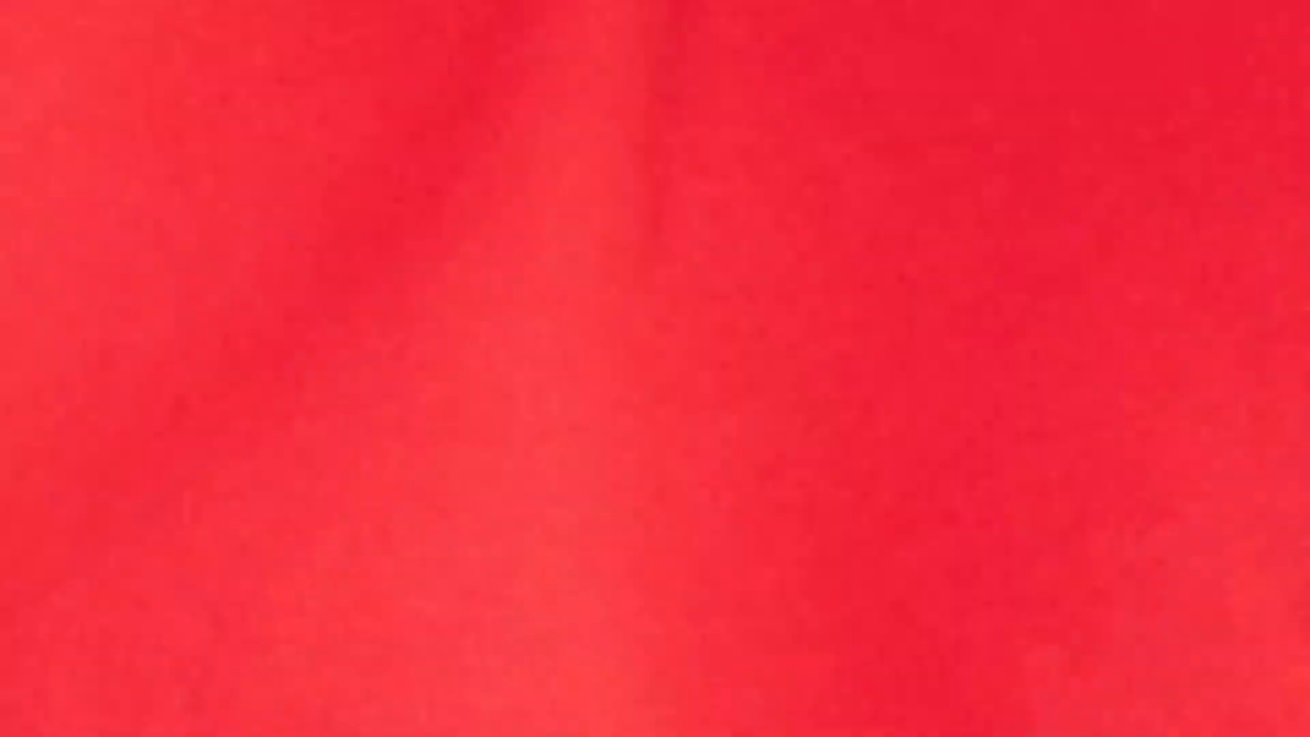